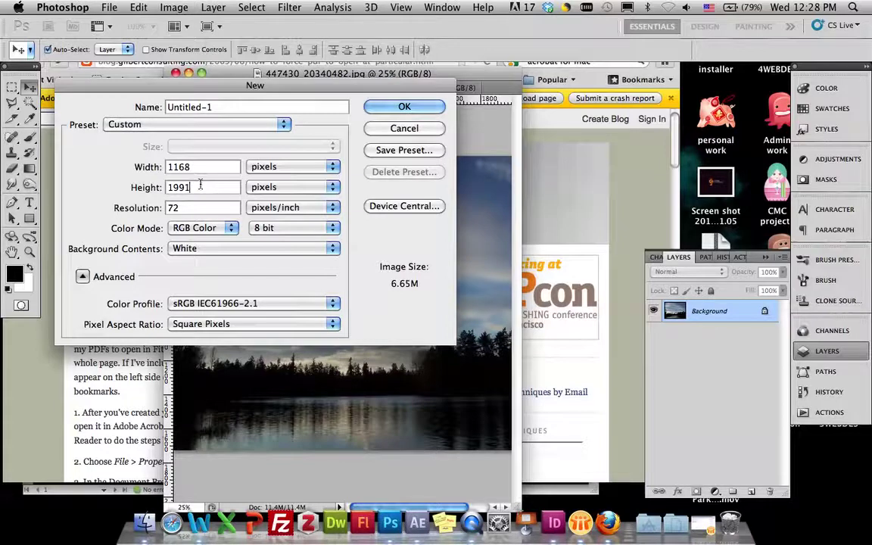
# Step: Create a new 1168 by 1770 pixel RGB document at 72 pixels/inch with a white background
pyautogui.doubleClick(201, 187)
pyautogui.write('1770')
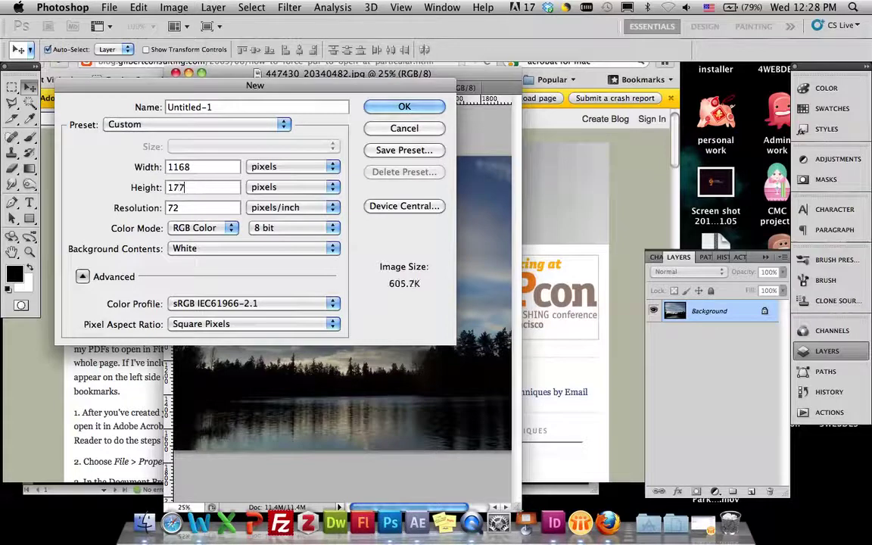
pyautogui.click(406, 108)
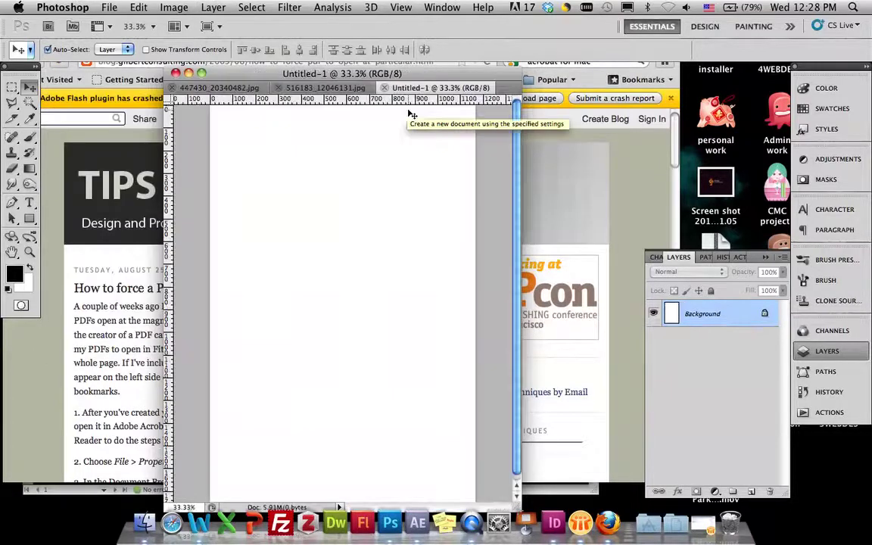
# Step: Select the whole lake sunset photo 447430_20340482.jpg and copy it
pyautogui.click(107, 7)
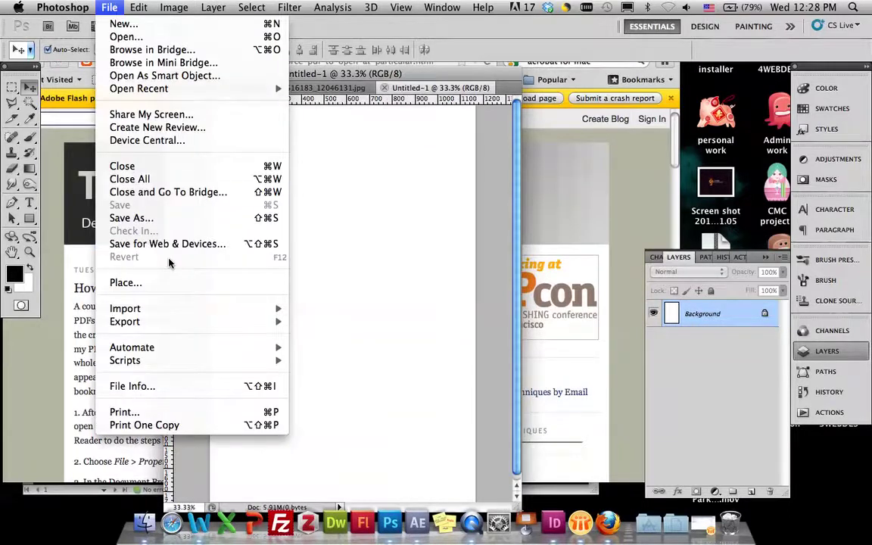
pyautogui.click(355, 228)
pyautogui.click(233, 90)
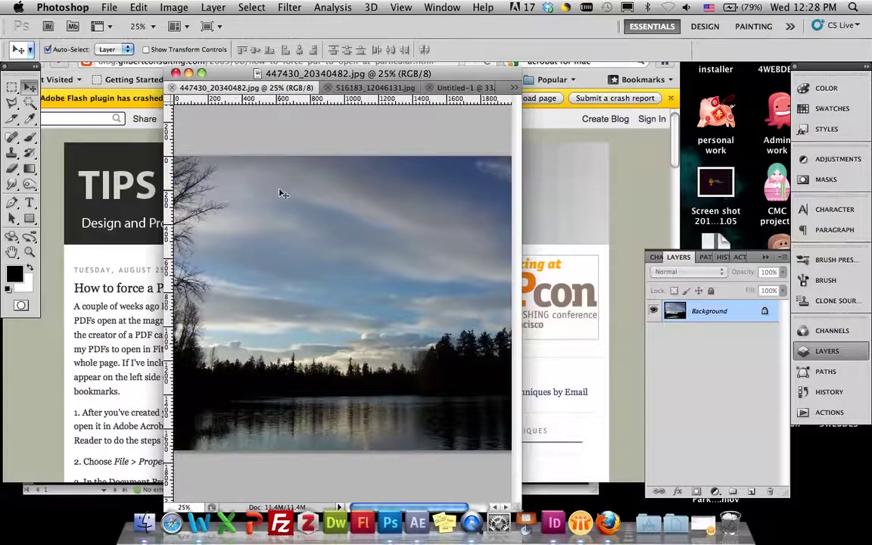
pyautogui.click(254, 7)
pyautogui.click(253, 21)
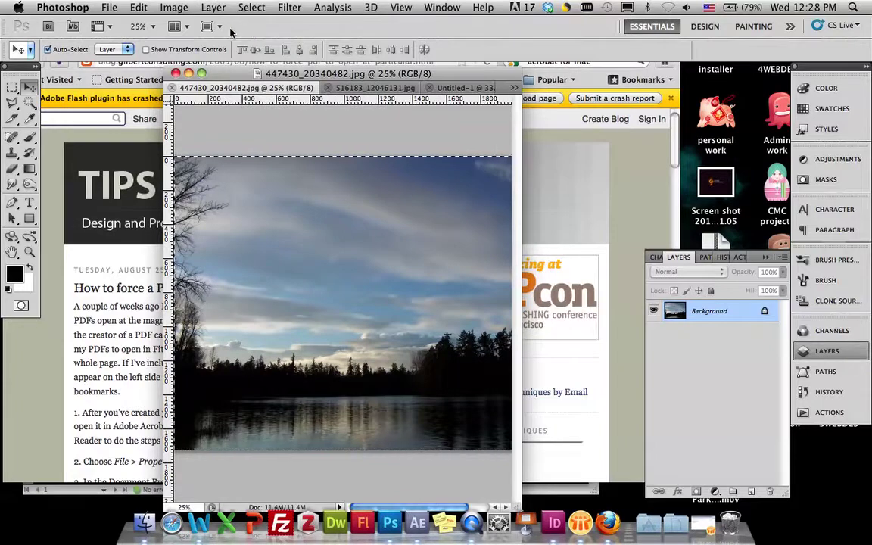
pyautogui.click(138, 7)
pyautogui.click(164, 115)
# Step: Paste the copied lake sunset photo into Untitled-1 as a new layer
pyautogui.click(461, 88)
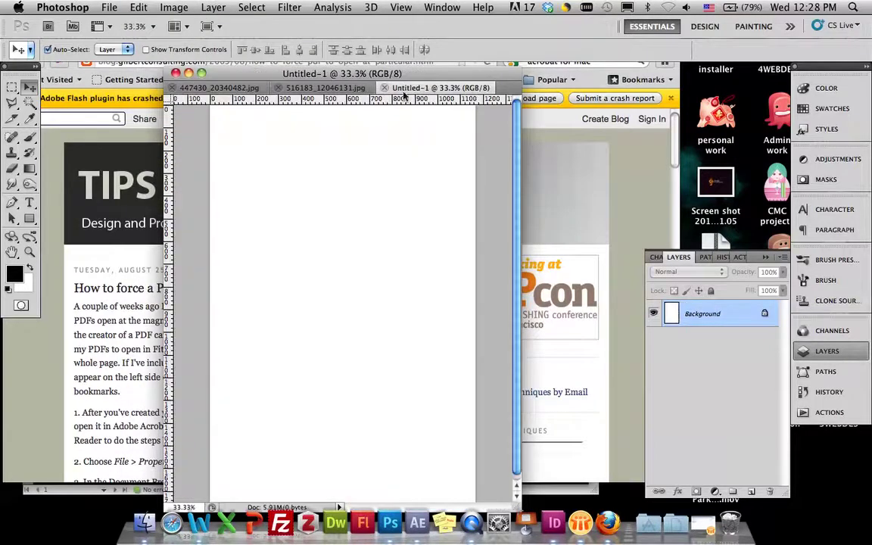
pyautogui.click(109, 7)
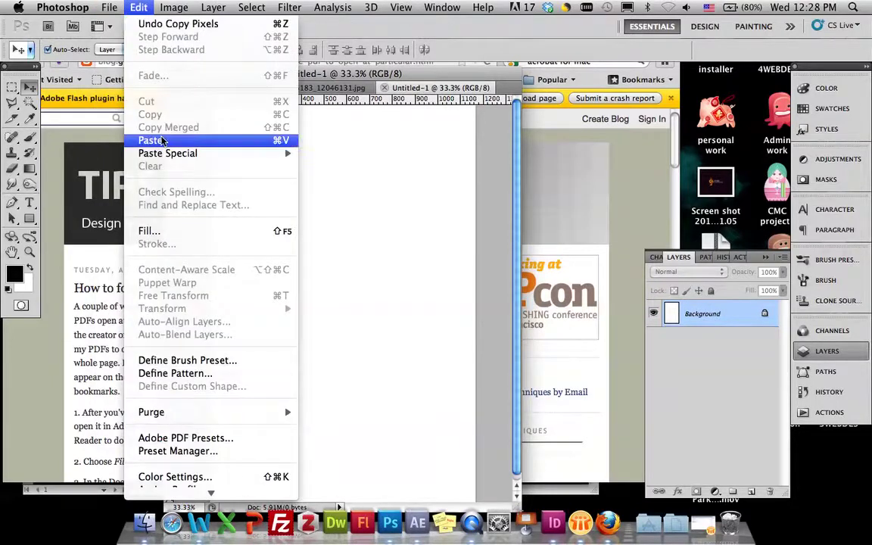
pyautogui.click(161, 139)
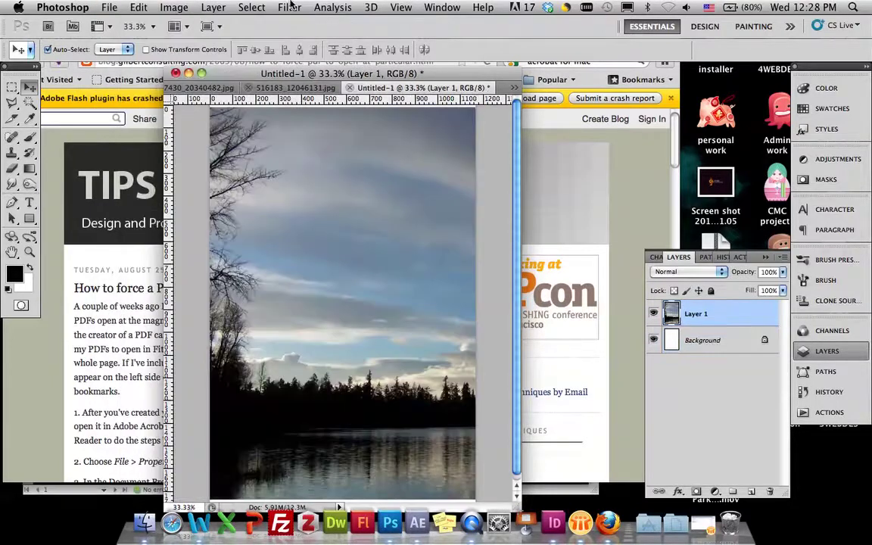
# Step: Close the source photo 447430_20340482.jpg and bring up the cliff town photo 516183_12046131.jpg
pyautogui.click(200, 88)
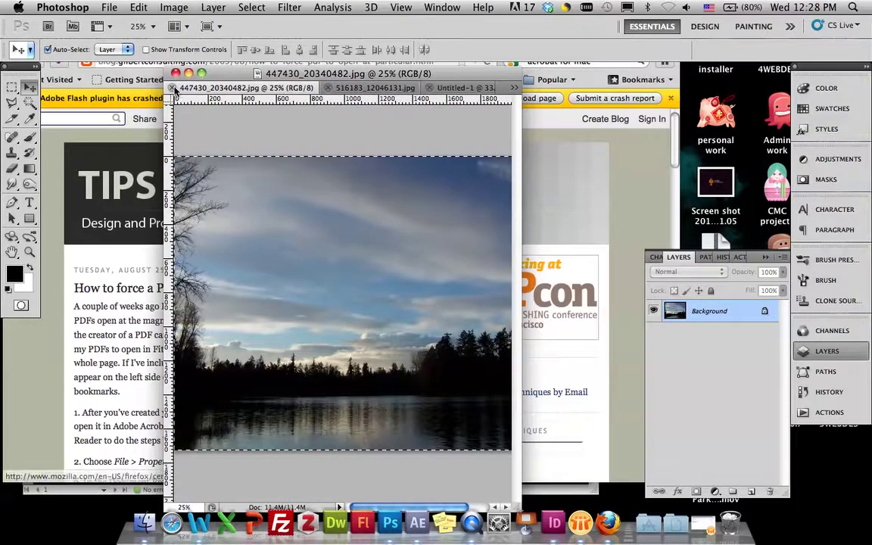
pyautogui.click(173, 88)
pyautogui.click(237, 88)
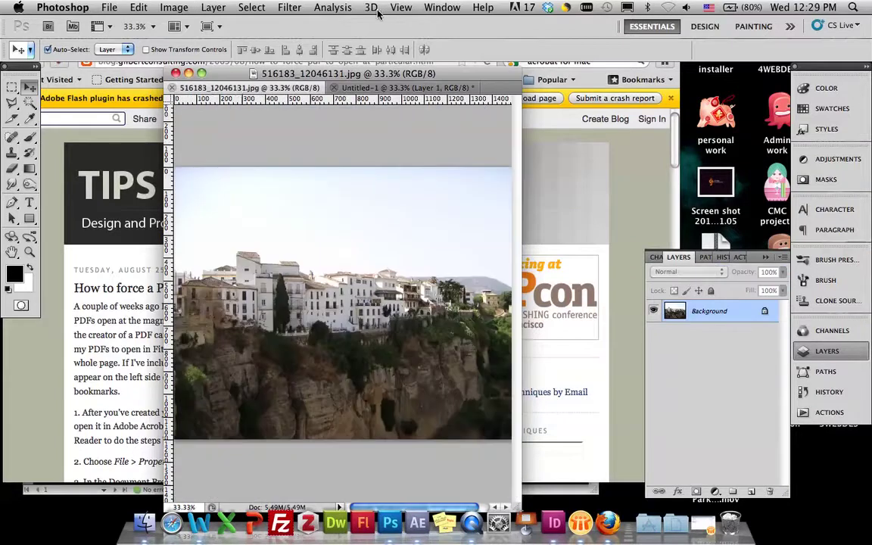
# Step: Select the entire cliff town photo 516183_12046131.jpg and copy it
pyautogui.click(251, 7)
pyautogui.click(253, 21)
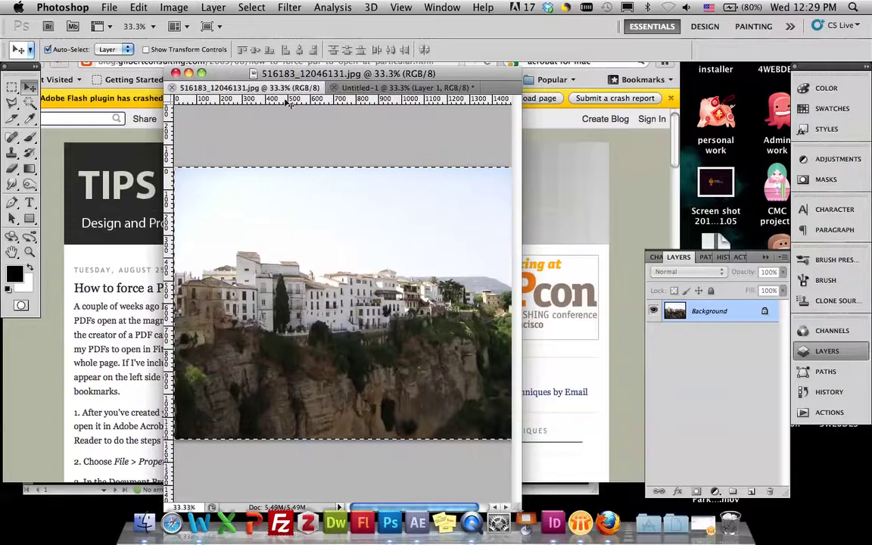
pyautogui.press('super+minus')
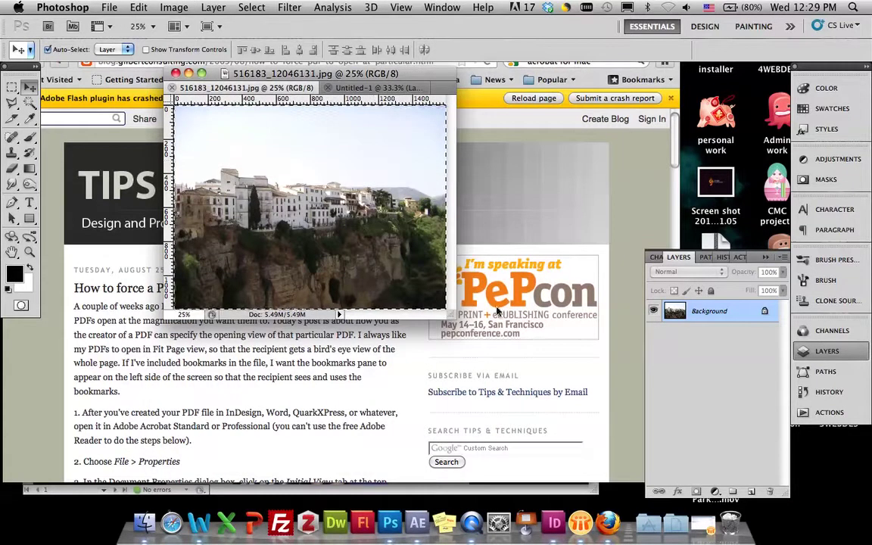
pyautogui.moveTo(451, 314); pyautogui.dragTo(560, 474)
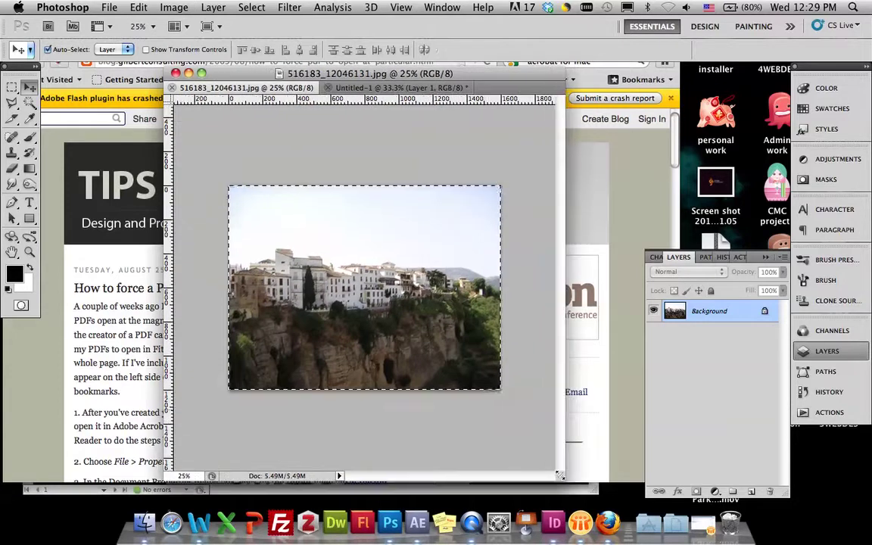
pyautogui.click(113, 8)
pyautogui.moveTo(129, 9)
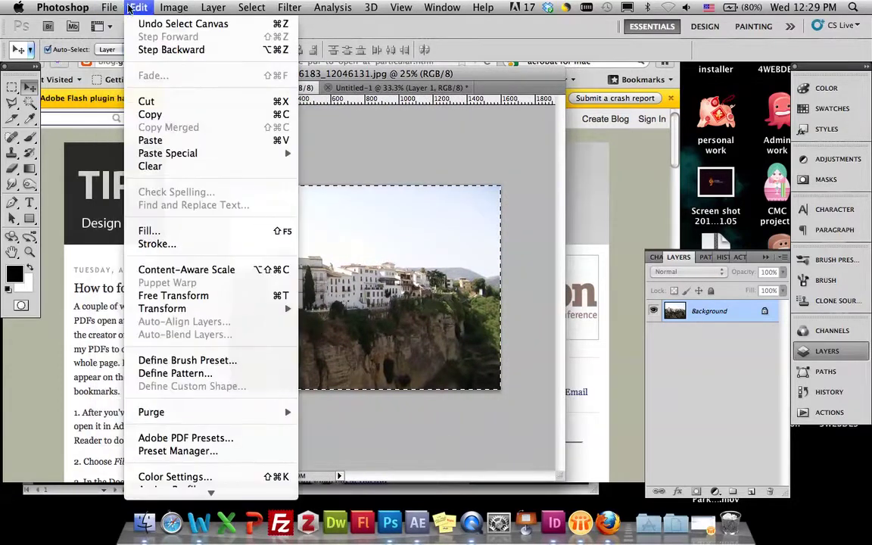
pyautogui.click(151, 114)
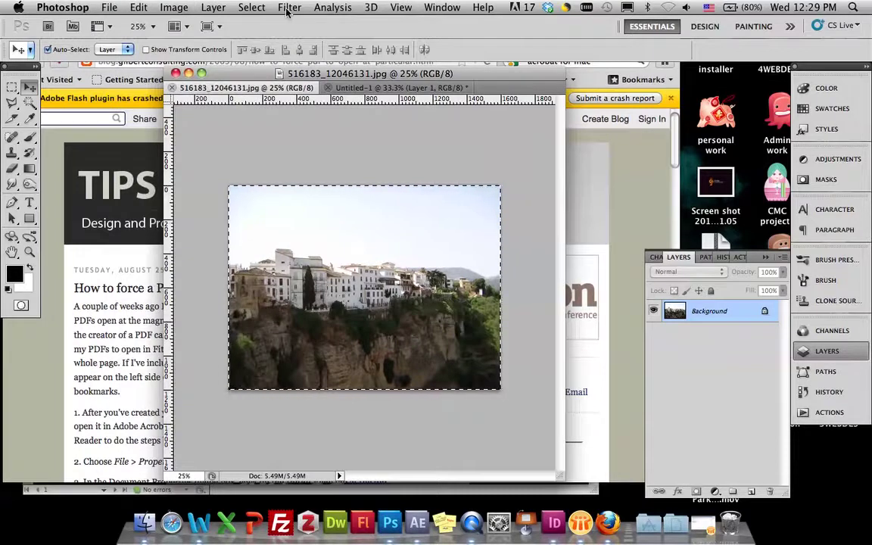
# Step: Paste the cliff town photo into Untitled-1 above the sky layer and fit the document on screen
pyautogui.click(386, 88)
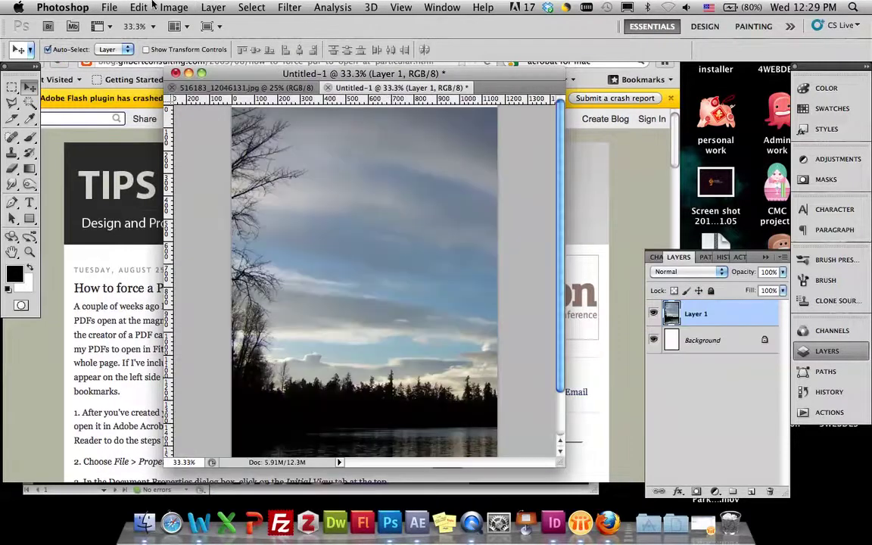
pyautogui.click(111, 9)
pyautogui.moveTo(145, 9)
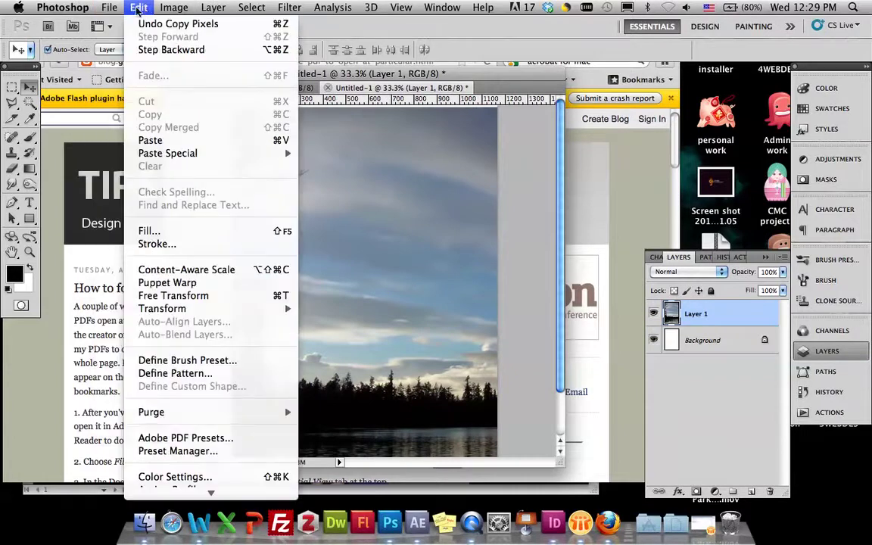
pyautogui.click(170, 142)
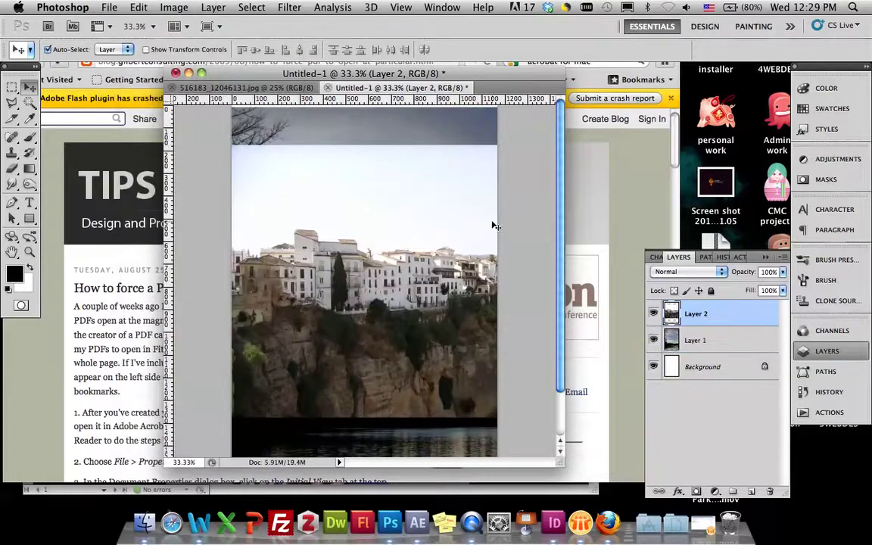
pyautogui.press('super+0')
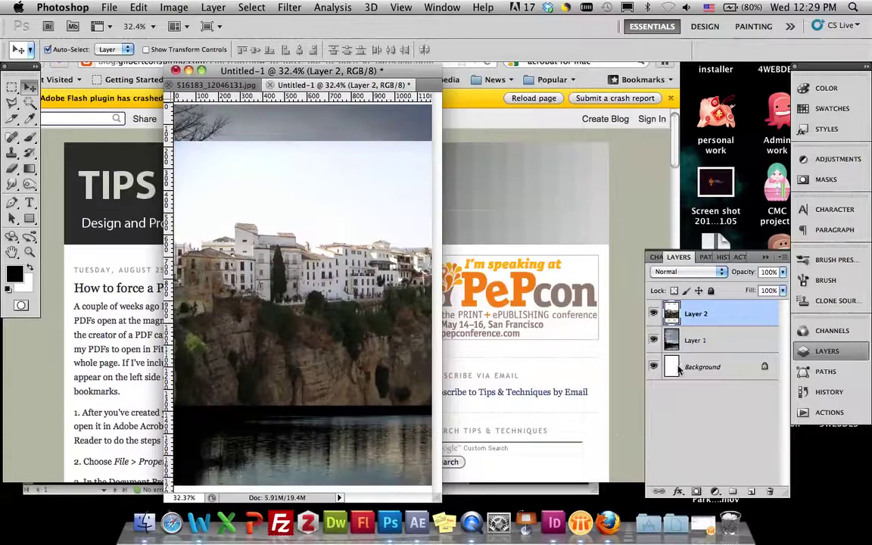
# Step: Use Free Transform to scale the cliff town layer proportionally to about 75.6%, spanning the canvas width along its lower part
pyautogui.moveTo(343, 290); pyautogui.dragTo(333, 365)
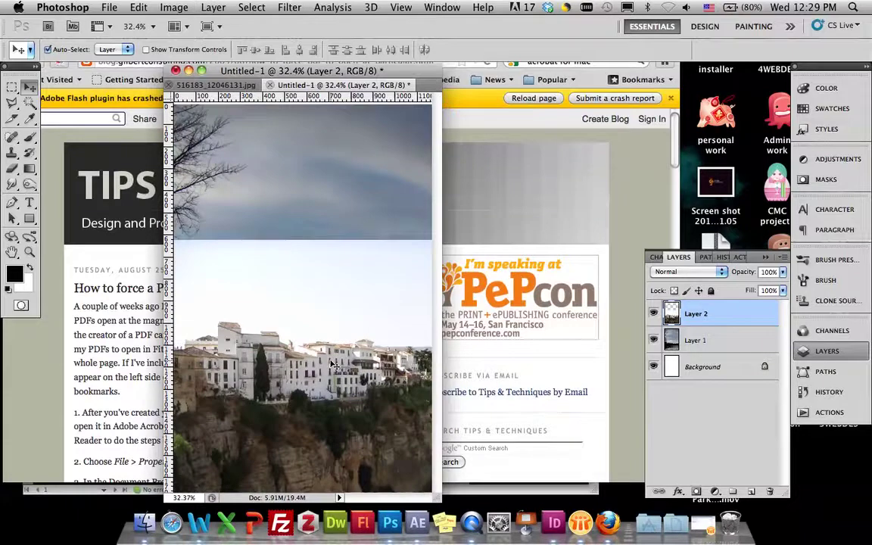
pyautogui.click(138, 7)
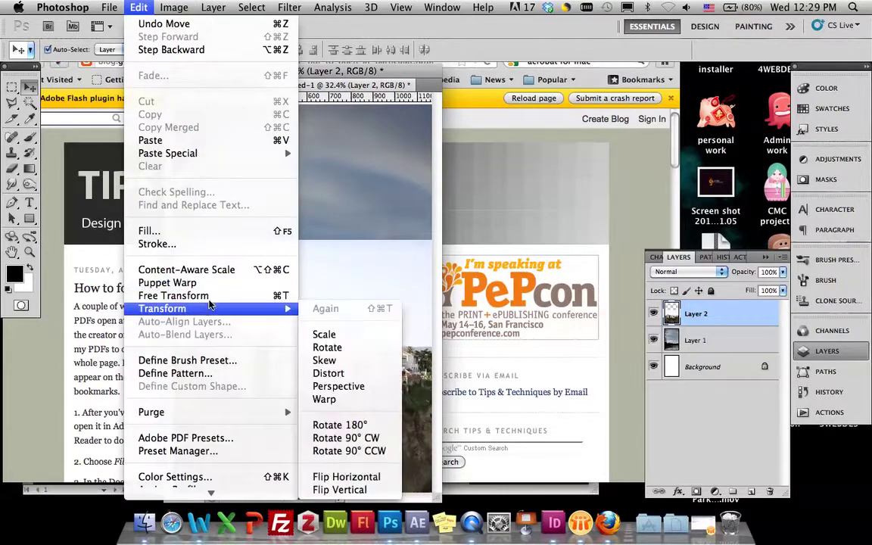
pyautogui.click(285, 296)
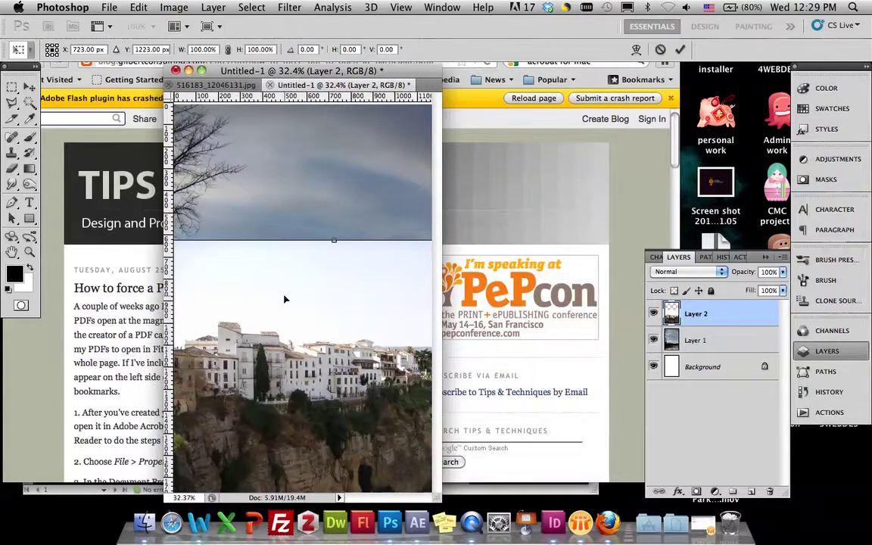
pyautogui.moveTo(255, 303); pyautogui.dragTo(294, 276)
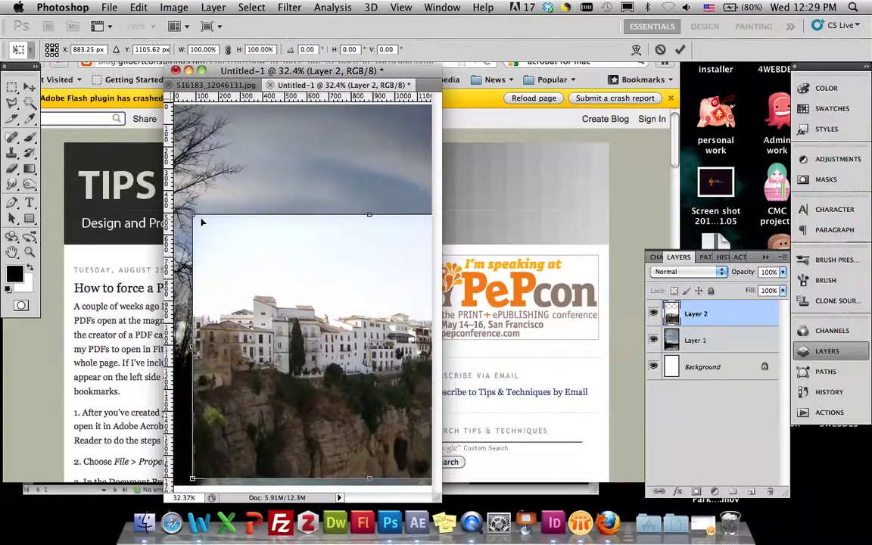
pyautogui.moveTo(194, 214); pyautogui.dragTo(327, 314)
pyautogui.moveTo(358, 359); pyautogui.dragTo(203, 373)
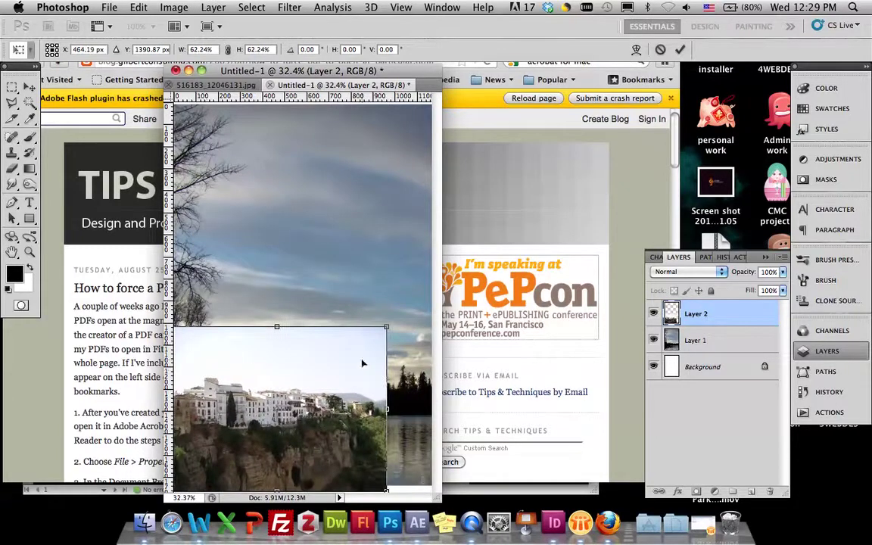
pyautogui.moveTo(387, 328); pyautogui.dragTo(431, 292)
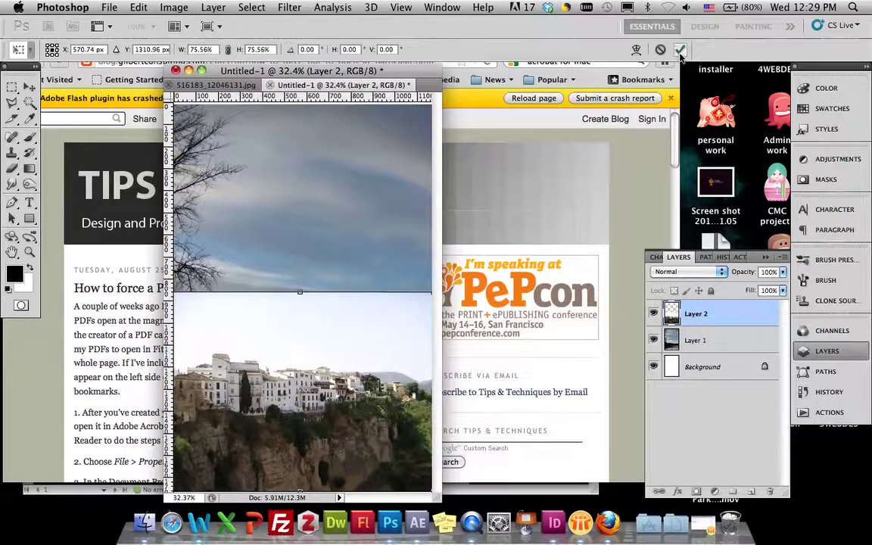
pyautogui.press('Return')
# Step: Lower the cliff town layer slightly, and shift the sky layer down and left to push its bare tree out of the canvas
pyautogui.moveTo(365, 343); pyautogui.dragTo(368, 359)
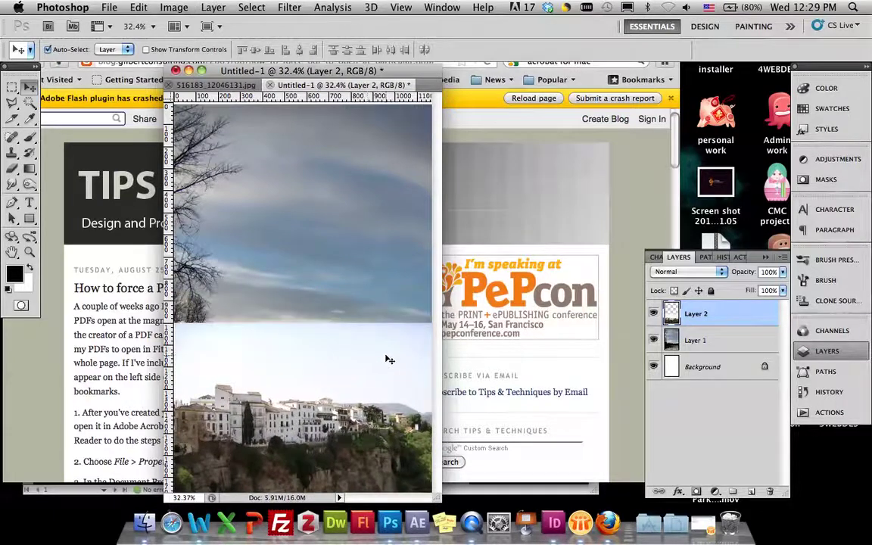
pyautogui.click(697, 339)
pyautogui.moveTo(379, 271); pyautogui.dragTo(273, 294)
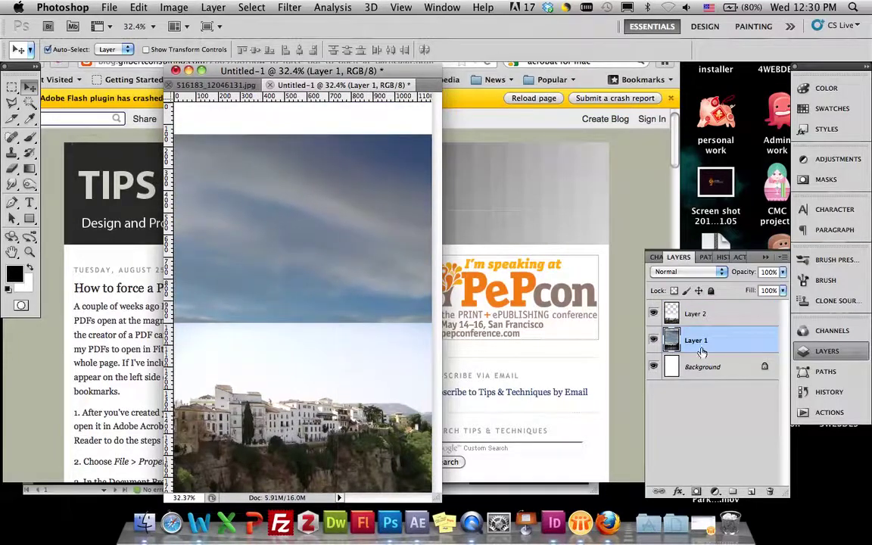
# Step: Add a layer mask to Layer 2 and brush black over the town's pale sky to reveal the clouds beneath
pyautogui.click(712, 318)
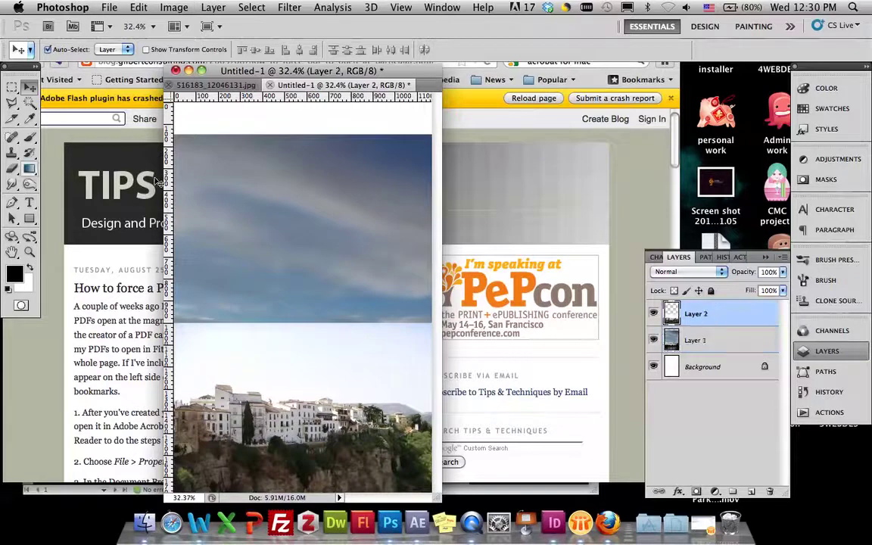
pyautogui.click(696, 493)
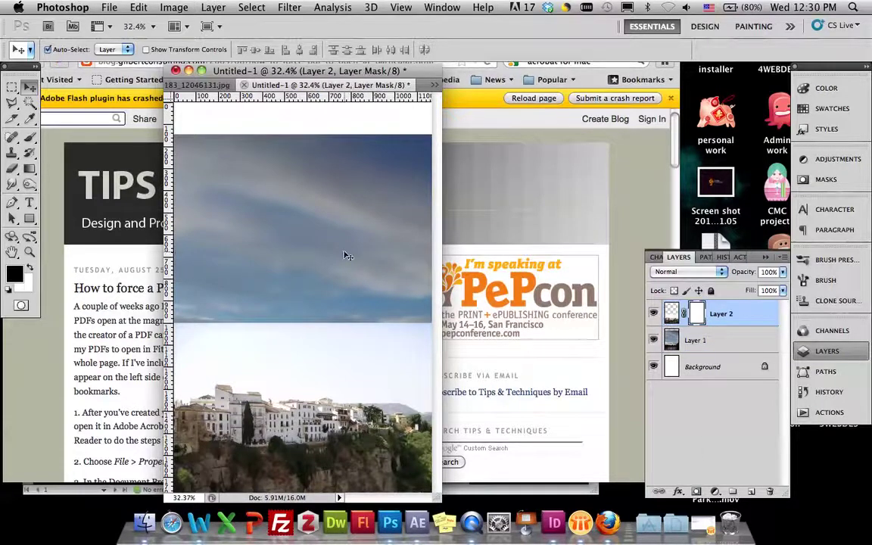
pyautogui.click(30, 137)
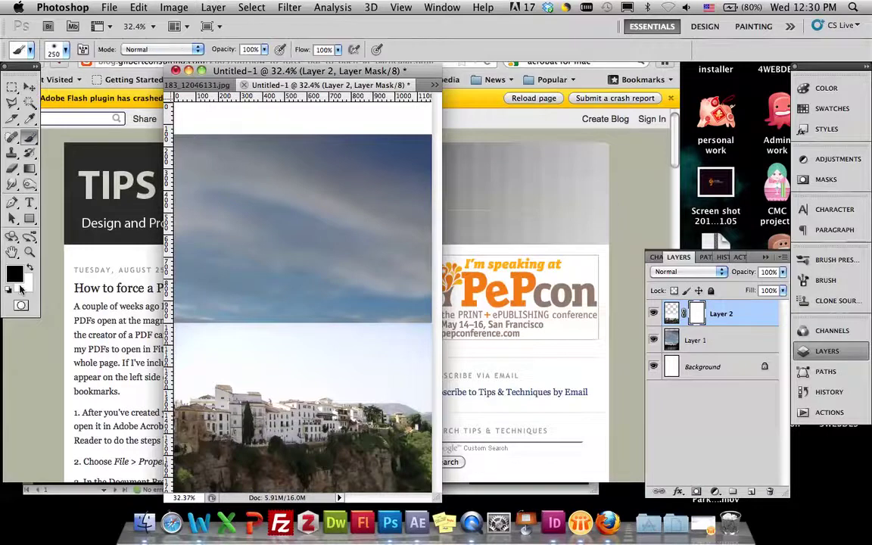
pyautogui.moveTo(204, 337)
pyautogui.mouseDown()
pyautogui.moveTo(229, 333)
pyautogui.moveTo(199, 327)
pyautogui.moveTo(424, 349)
pyautogui.moveTo(430, 340)
pyautogui.moveTo(438, 367)
pyautogui.moveTo(437, 393)
pyautogui.moveTo(358, 364)
pyautogui.moveTo(300, 374)
pyautogui.moveTo(270, 349)
pyautogui.moveTo(287, 355)
pyautogui.moveTo(288, 374)
pyautogui.moveTo(251, 347)
pyautogui.moveTo(224, 350)
pyautogui.moveTo(253, 362)
pyautogui.moveTo(191, 338)
pyautogui.moveTo(185, 368)
pyautogui.moveTo(200, 356)
pyautogui.moveTo(255, 347)
pyautogui.moveTo(381, 373)
pyautogui.moveTo(428, 394)
pyautogui.moveTo(401, 366)
pyautogui.moveTo(401, 387)
pyautogui.moveTo(419, 387)
pyautogui.moveTo(430, 401)
pyautogui.moveTo(373, 362)
pyautogui.moveTo(261, 366)
pyautogui.mouseUp()
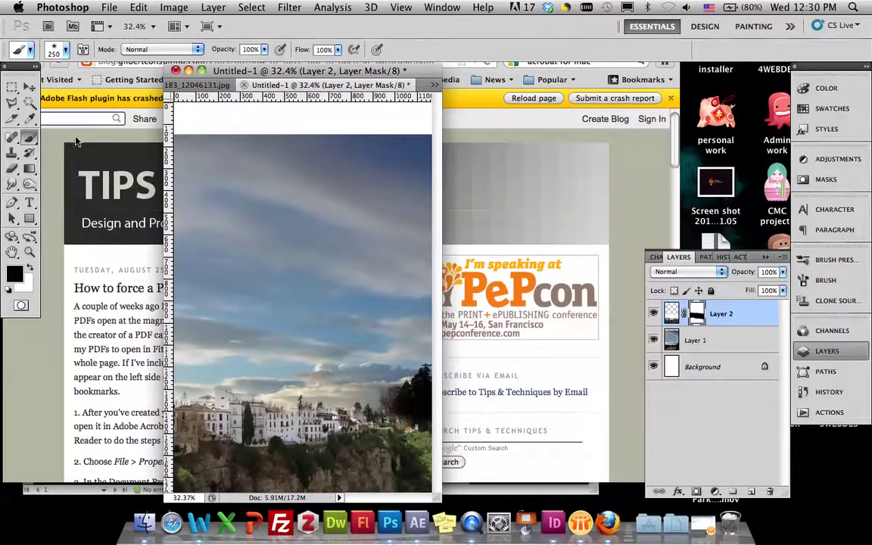
# Step: Use Free Transform to stretch the sky layer vertically to about 126.6% and shift it right, covering the white gap at the canvas top
pyautogui.click(28, 87)
pyautogui.click(700, 341)
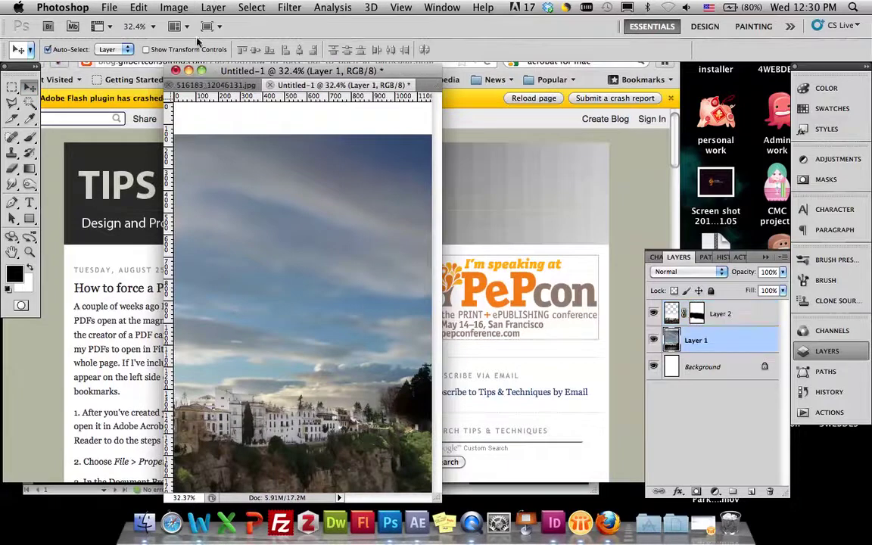
pyautogui.click(136, 8)
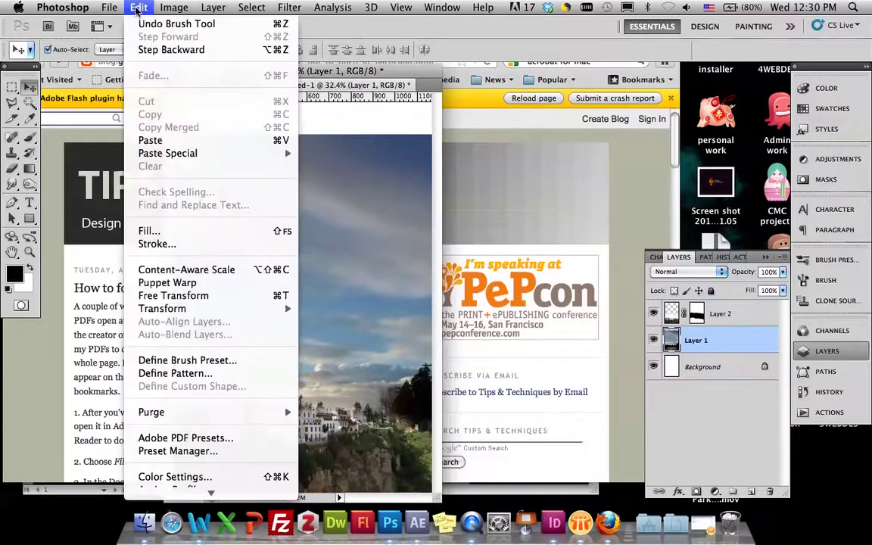
pyautogui.click(182, 295)
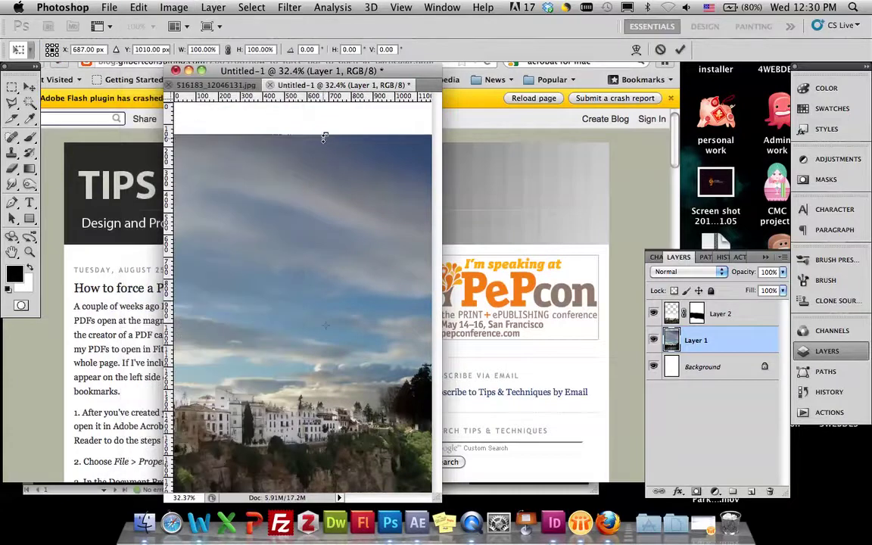
pyautogui.moveTo(325, 136); pyautogui.dragTo(325, 106)
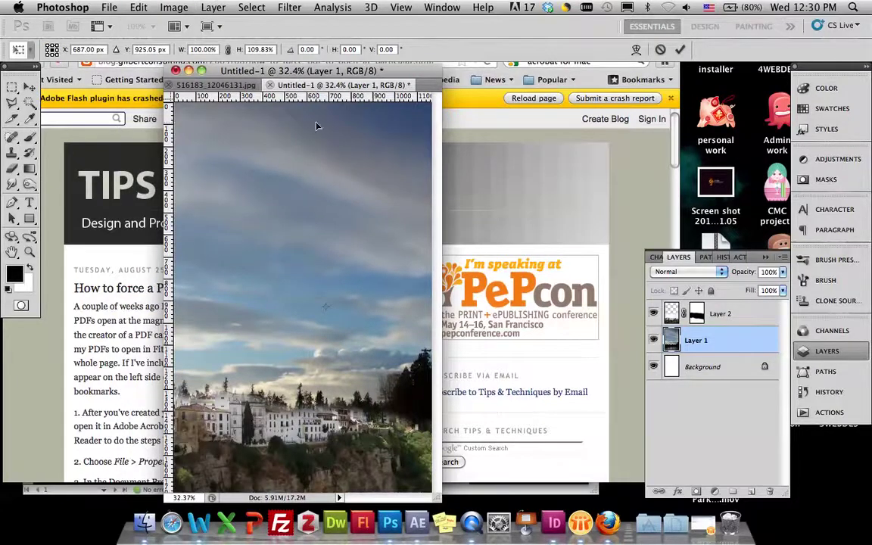
pyautogui.moveTo(310, 222); pyautogui.dragTo(311, 249)
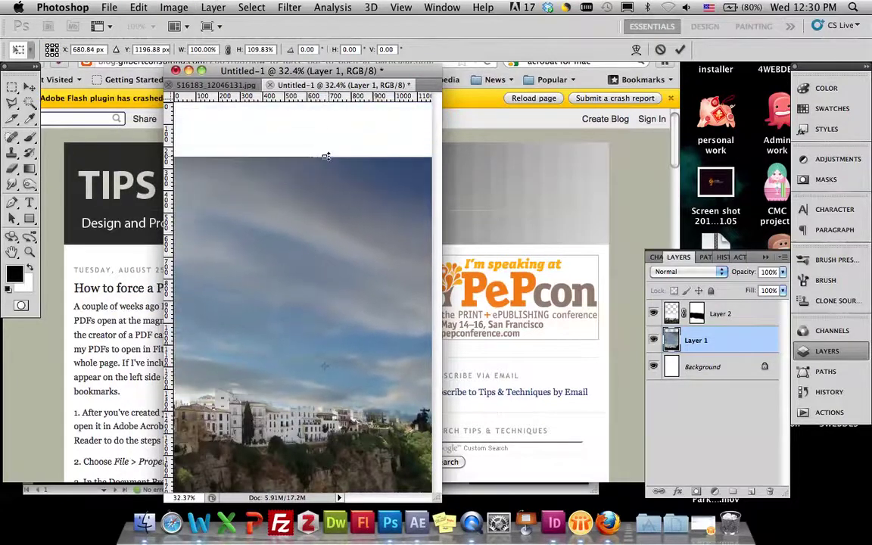
pyautogui.moveTo(324, 159); pyautogui.dragTo(327, 101)
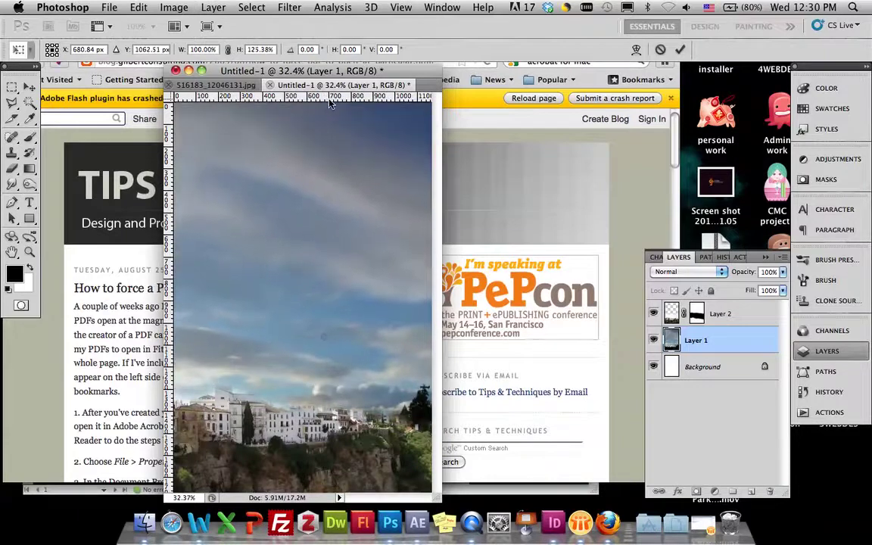
pyautogui.moveTo(328, 136); pyautogui.dragTo(342, 209)
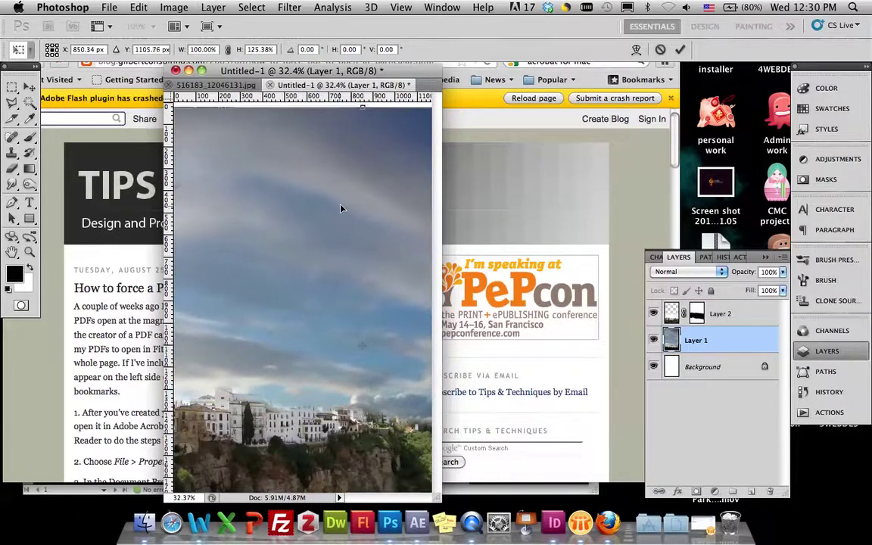
pyautogui.moveTo(365, 106); pyautogui.dragTo(365, 100)
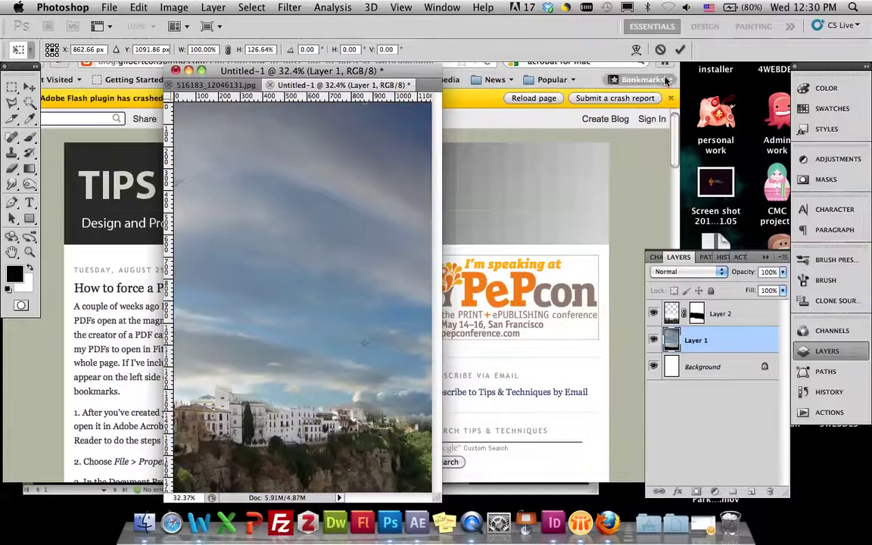
pyautogui.click(680, 50)
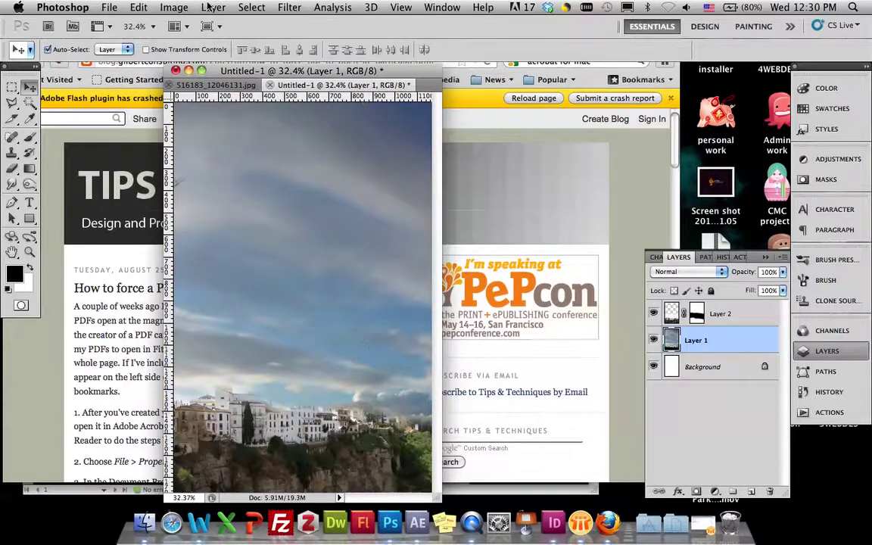
# Step: Desaturate both the sky layer and the cliff town layer
pyautogui.click(174, 8)
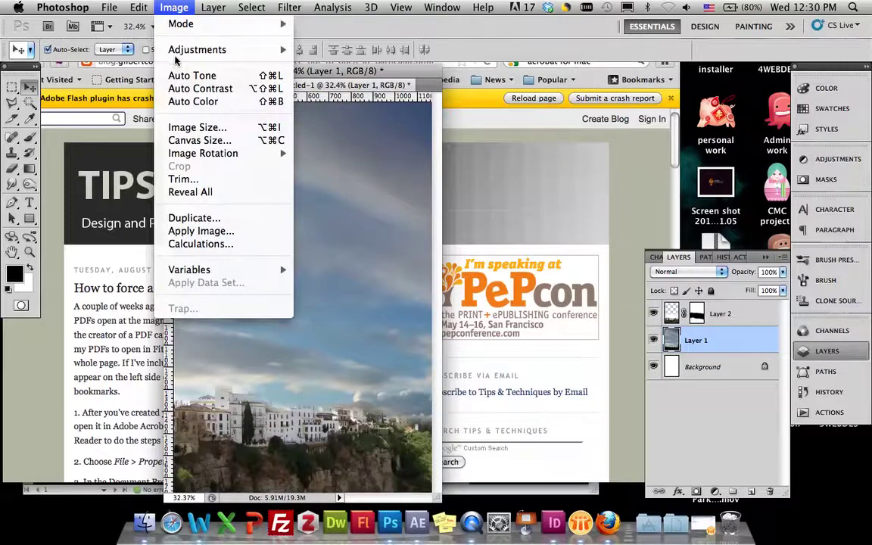
pyautogui.moveTo(256, 46)
pyautogui.click(381, 324)
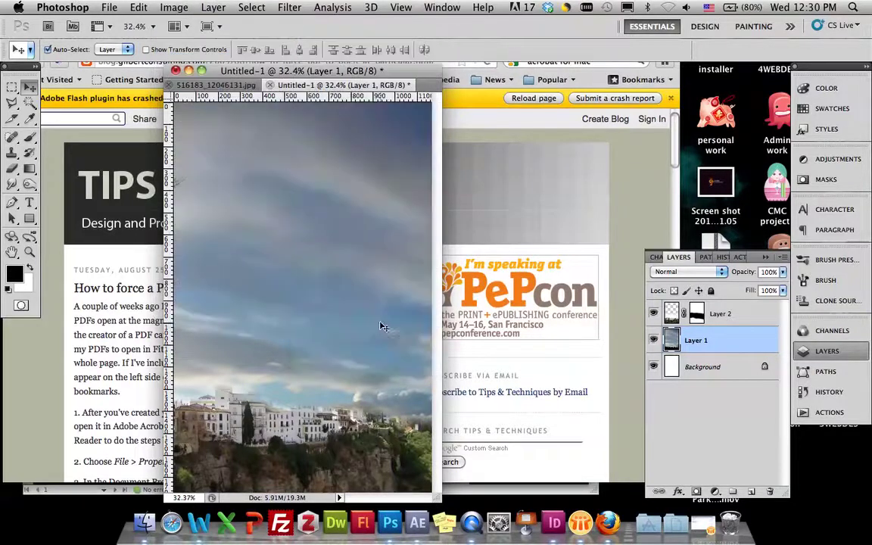
pyautogui.click(746, 315)
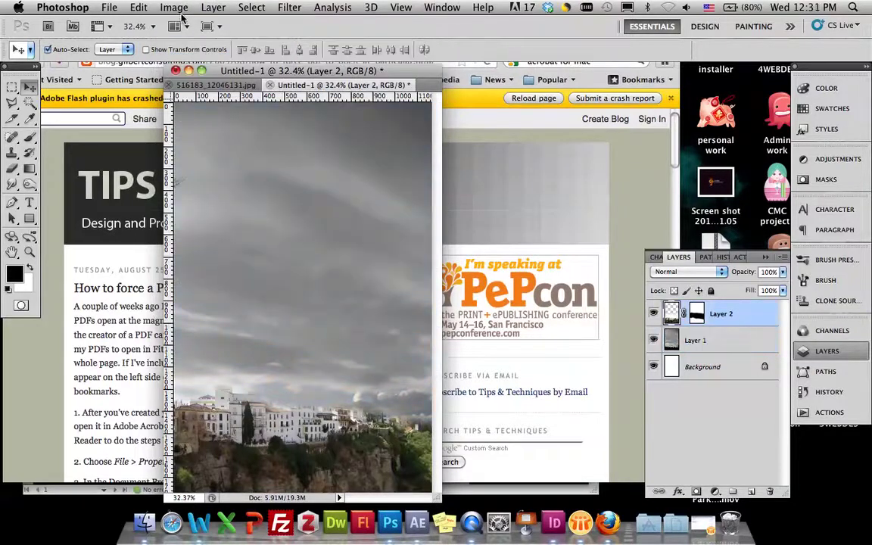
pyautogui.click(175, 8)
pyautogui.moveTo(220, 49)
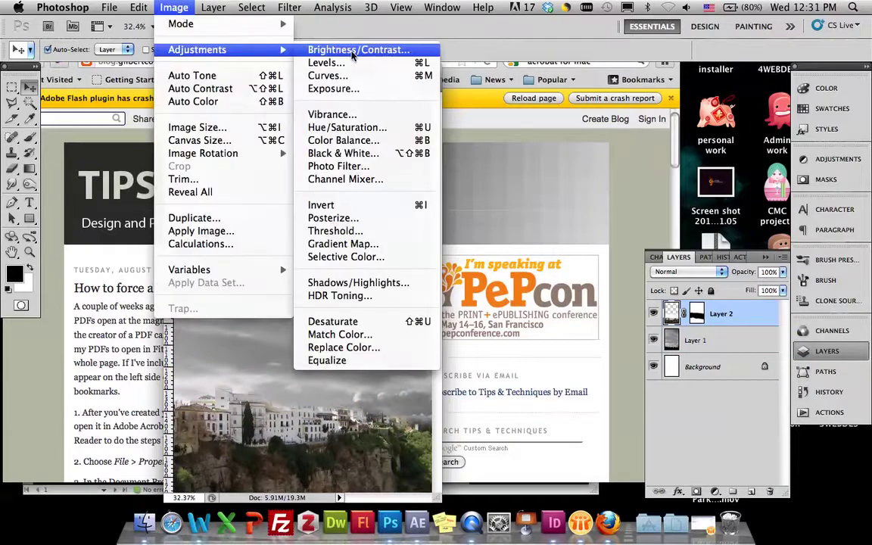
pyautogui.click(355, 321)
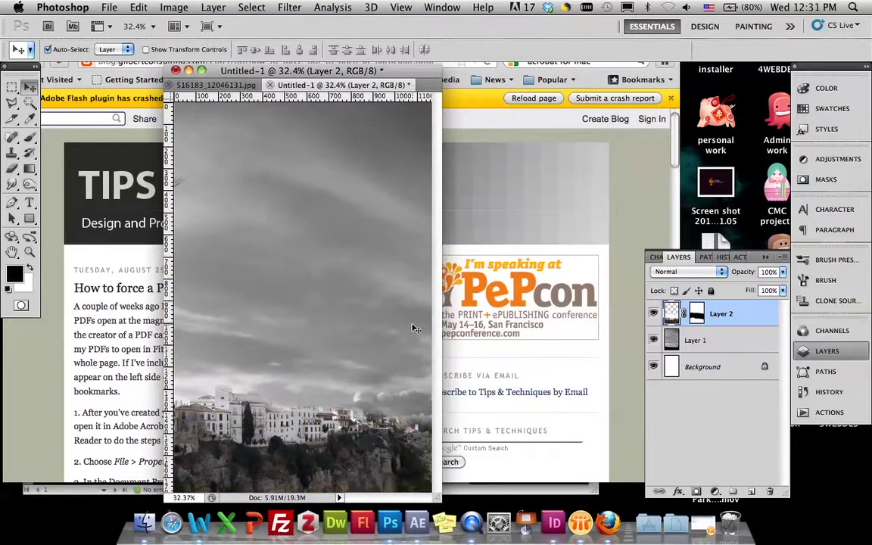
# Step: Add a new layer above the town and fill it with a black-to-white linear gradient, keeping roughly the upper half solid black
pyautogui.click(751, 492)
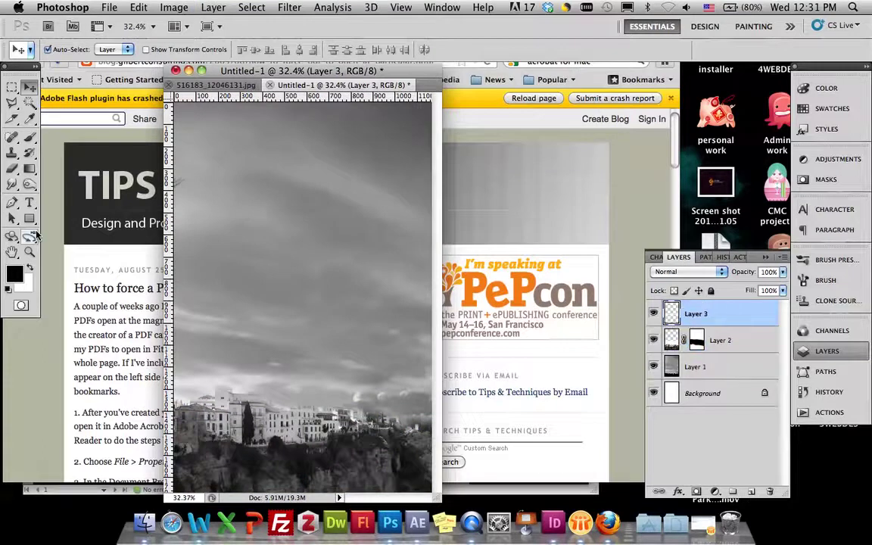
pyautogui.click(32, 168)
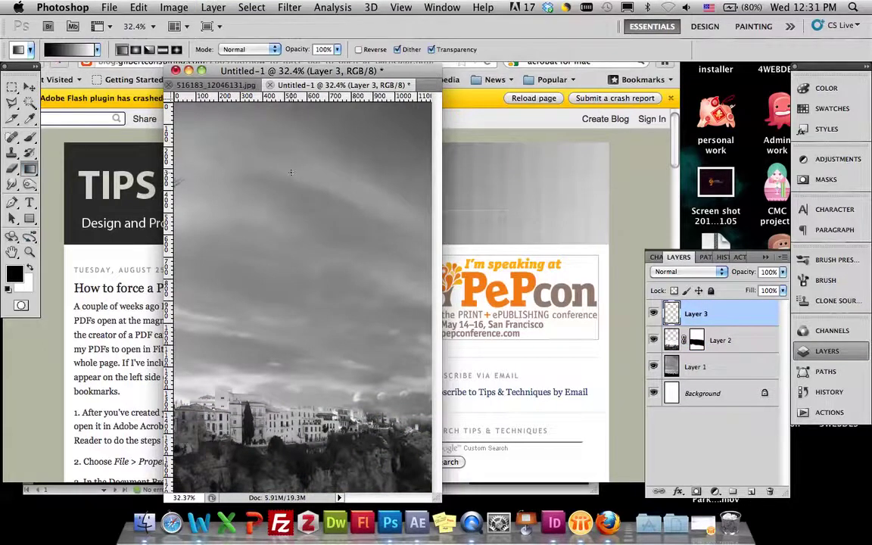
pyautogui.moveTo(298, 225); pyautogui.dragTo(317, 537)
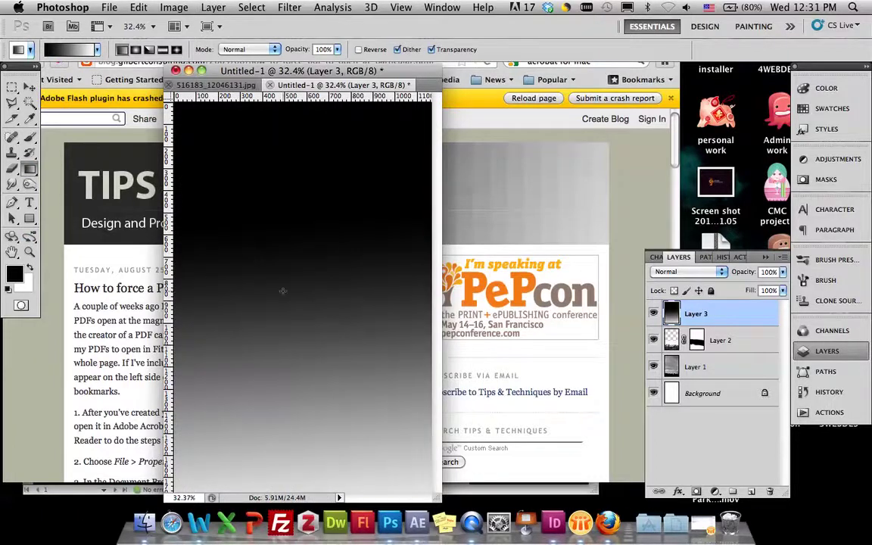
pyautogui.moveTo(300, 326); pyautogui.dragTo(305, 544)
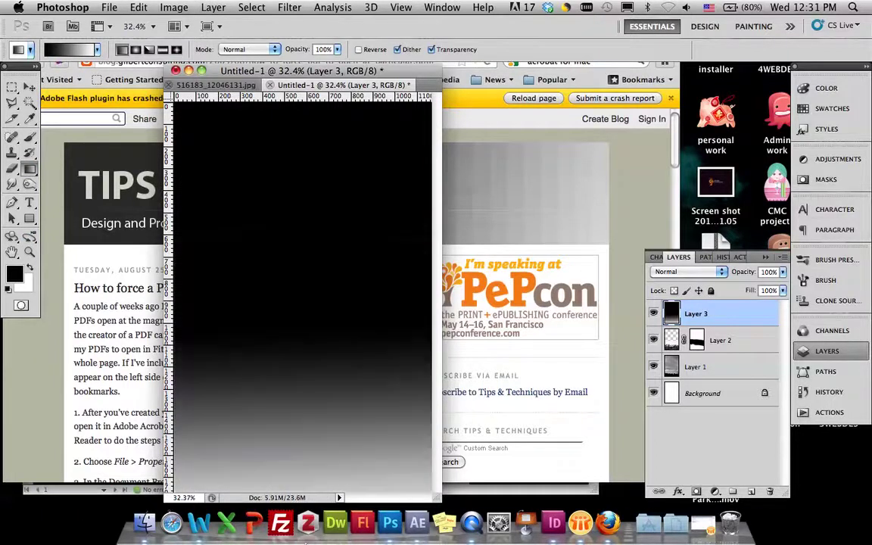
# Step: Try the Overlay, Darken and Lighten blend modes on the gradient layer
pyautogui.click(704, 273)
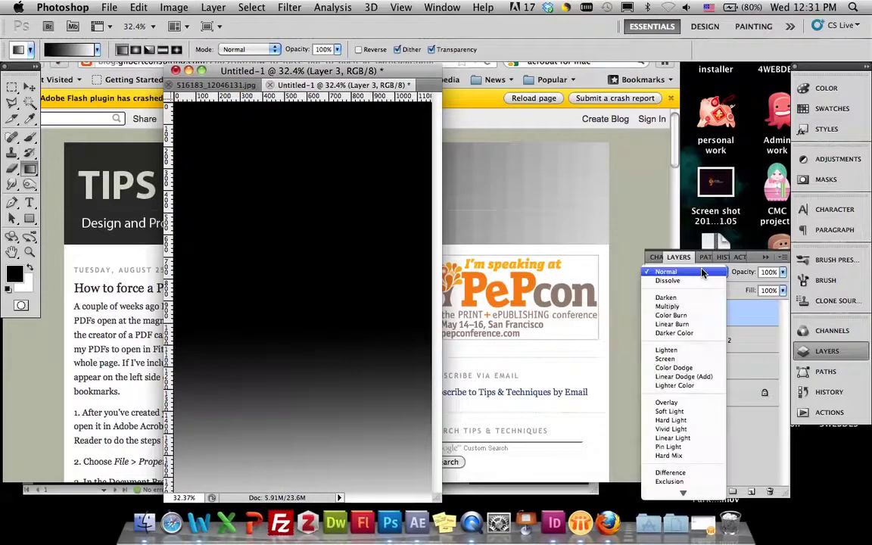
pyautogui.click(667, 403)
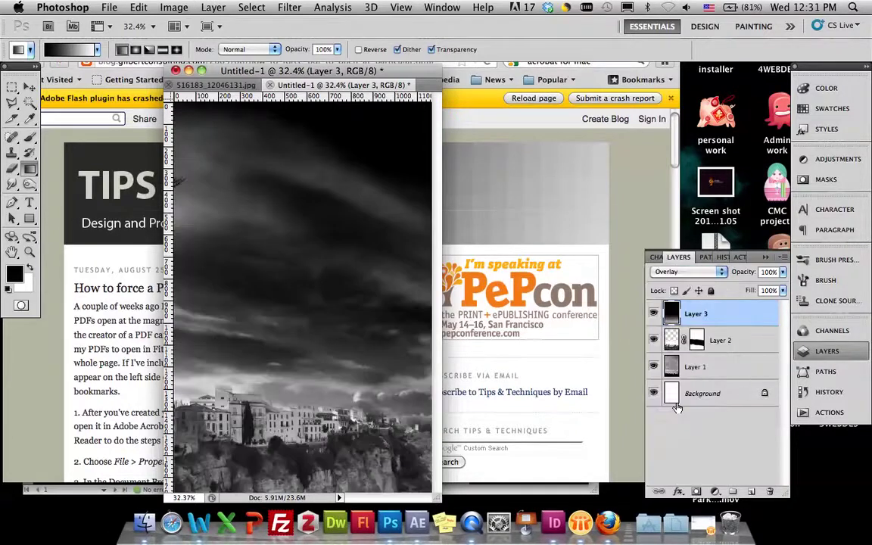
pyautogui.click(692, 272)
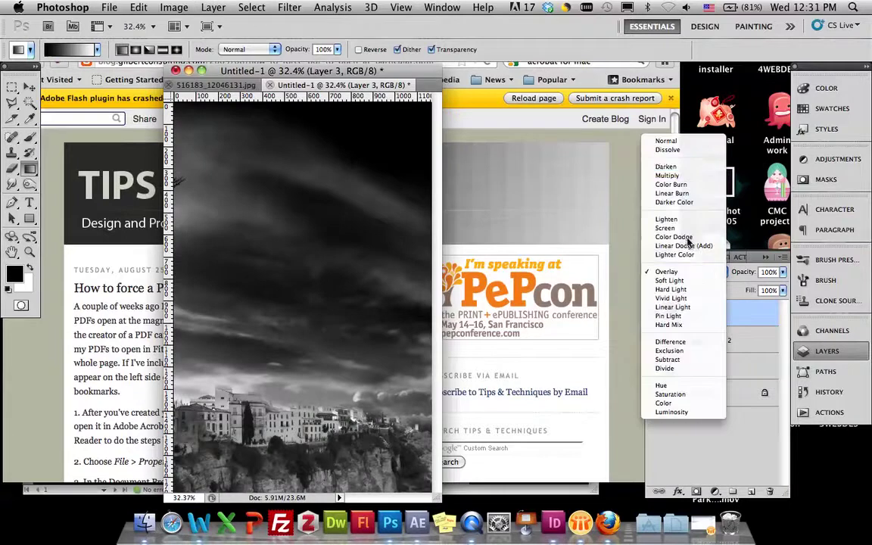
pyautogui.click(682, 170)
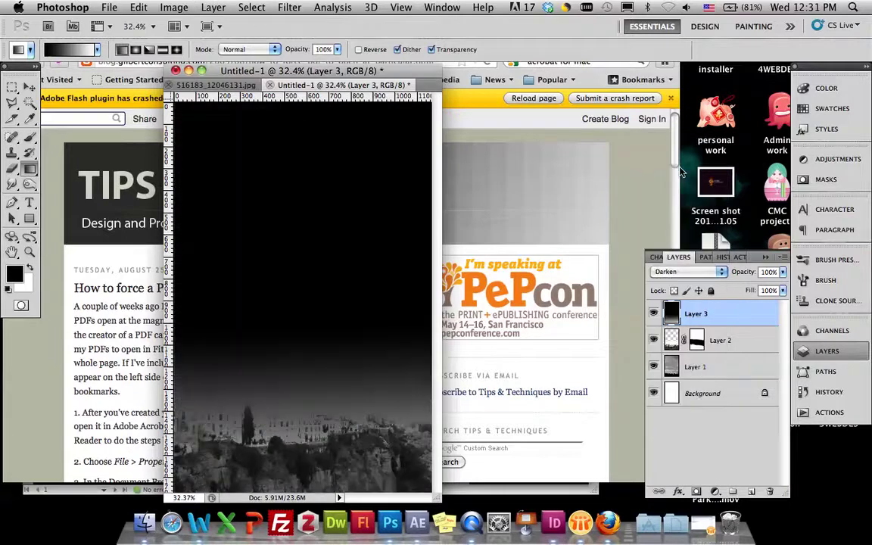
pyautogui.click(706, 276)
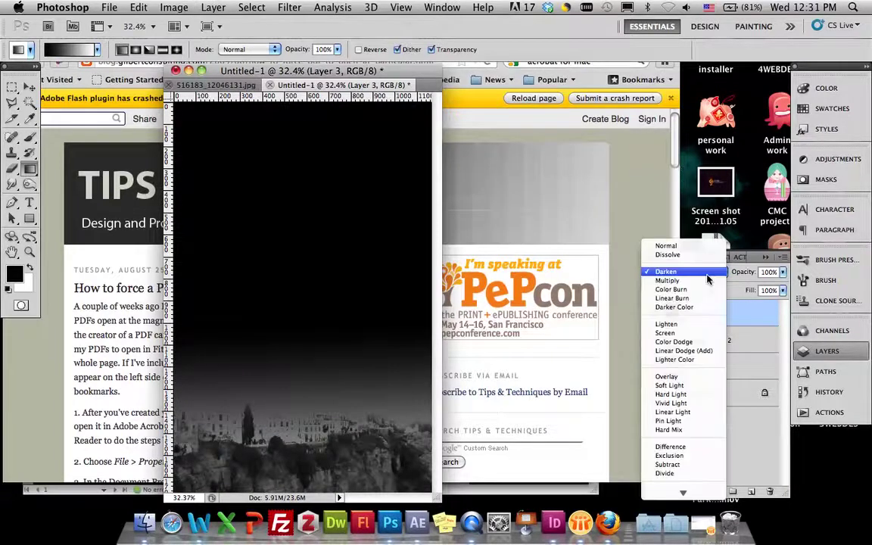
pyautogui.click(700, 324)
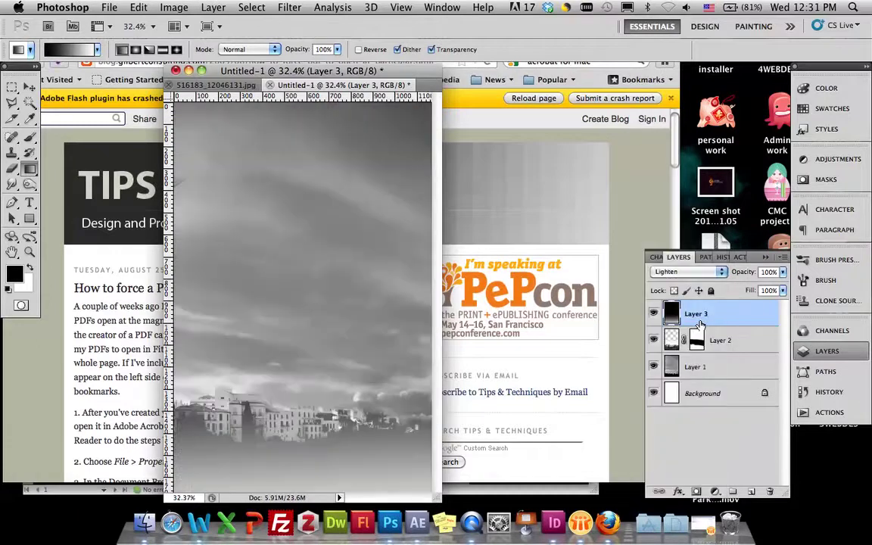
# Step: Set the gradient layer's blend mode to Multiply and move the layer up to brighten the town
pyautogui.click(699, 274)
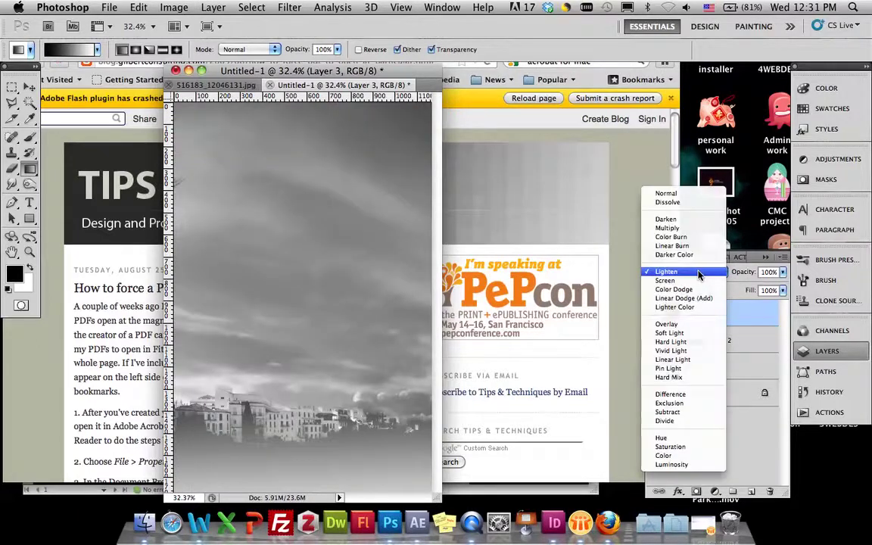
pyautogui.click(677, 228)
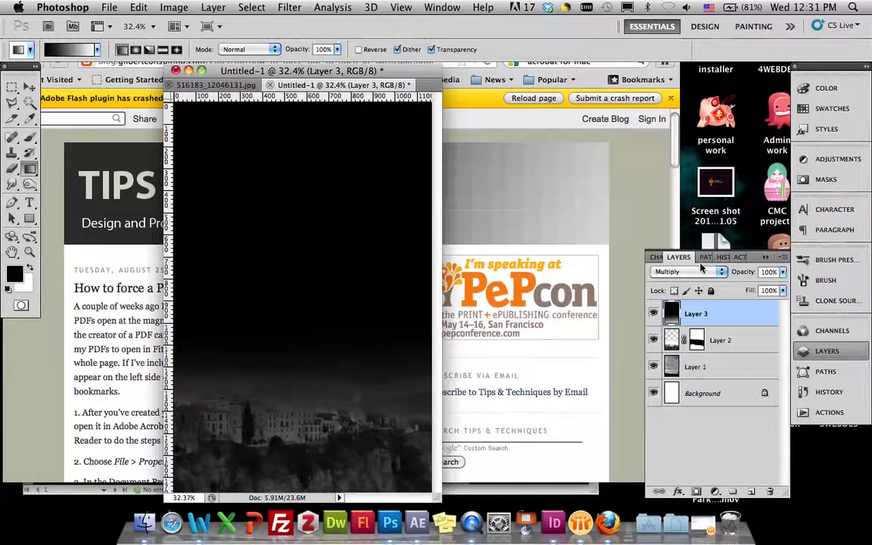
pyautogui.press('v')
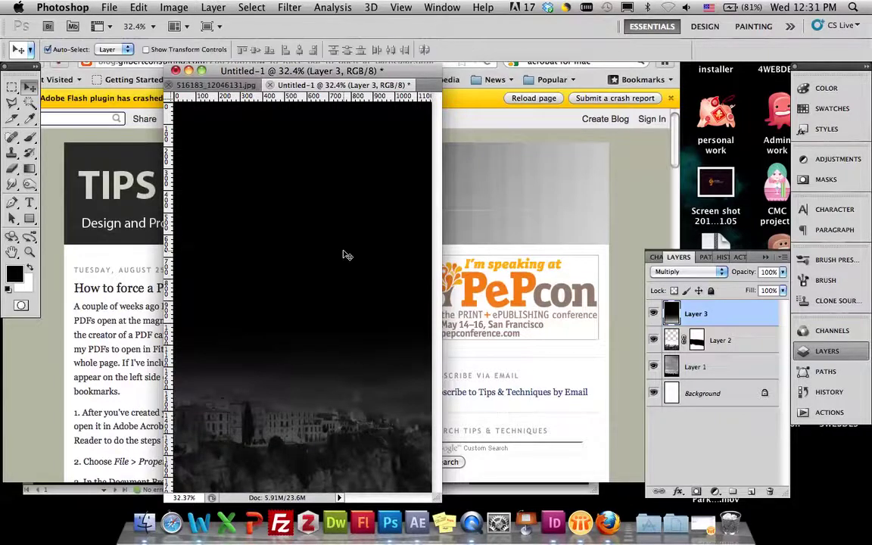
pyautogui.moveTo(347, 255); pyautogui.dragTo(343, 207)
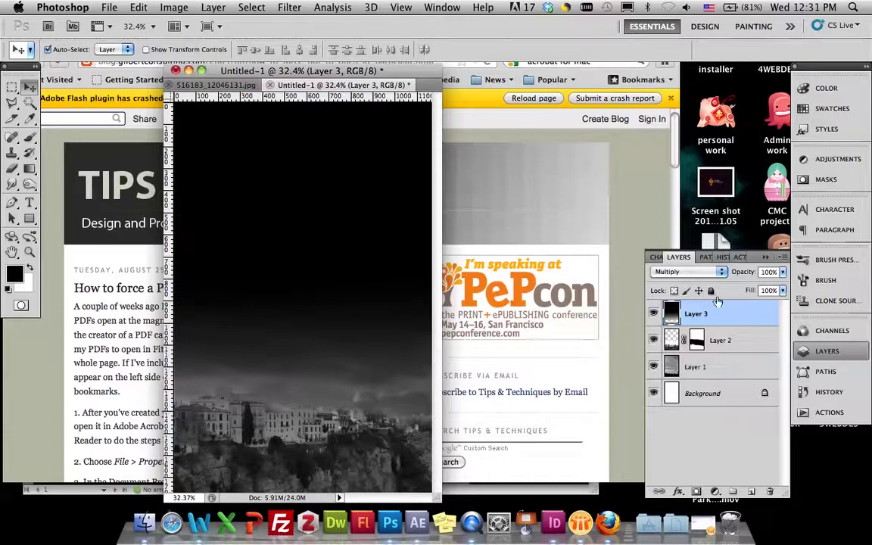
# Step: Add a new layer above the gradient and fill it with dark brown #633d02 using the Paint Bucket
pyautogui.click(752, 492)
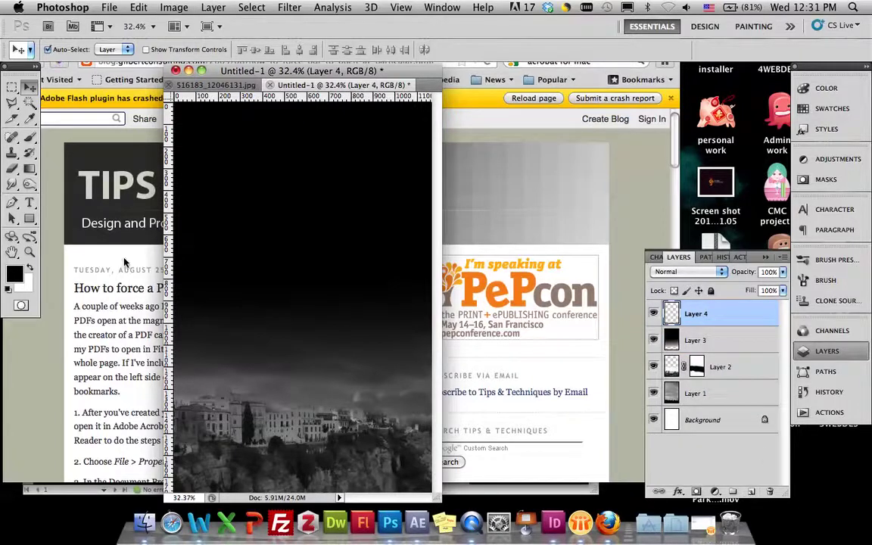
pyautogui.click(14, 273)
pyautogui.moveTo(303, 238); pyautogui.dragTo(316, 308)
pyautogui.click(289, 255)
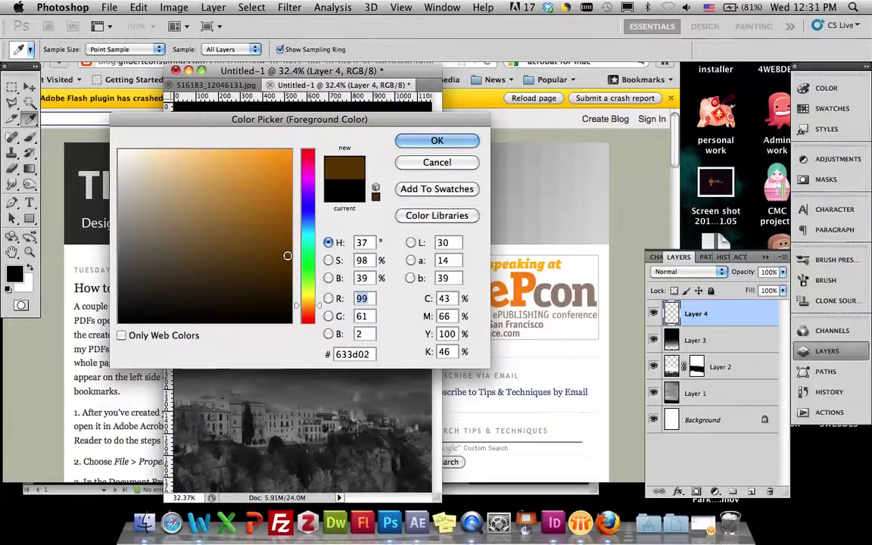
pyautogui.click(433, 139)
pyautogui.moveTo(29, 168); pyautogui.dragTo(112, 176)
pyautogui.click(260, 210)
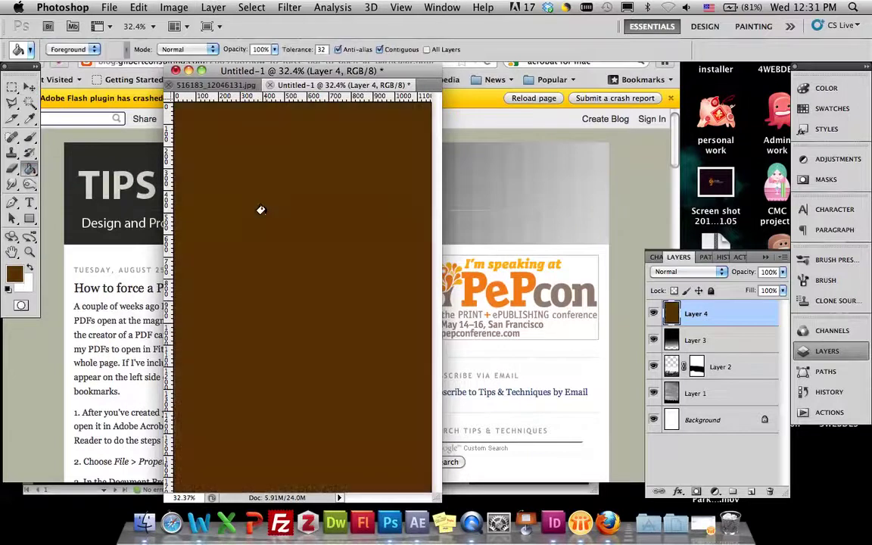
# Step: Try Darken on the brown layer, set its blend mode to Overlay, and select the gradient layer beneath it
pyautogui.click(704, 276)
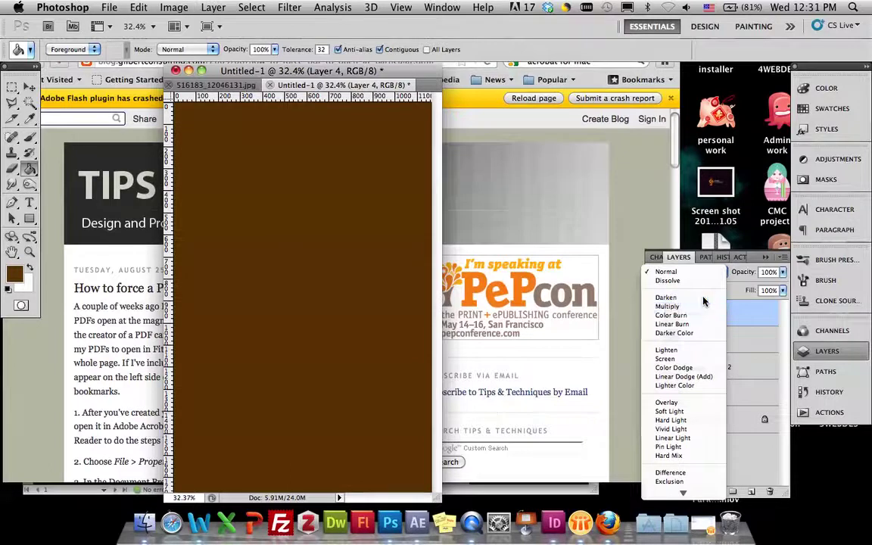
pyautogui.click(703, 300)
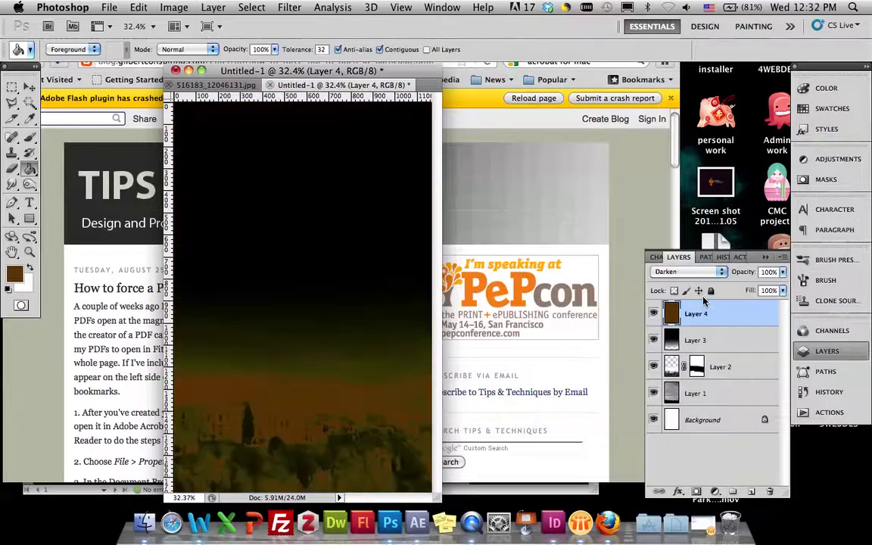
pyautogui.click(704, 272)
pyautogui.click(682, 376)
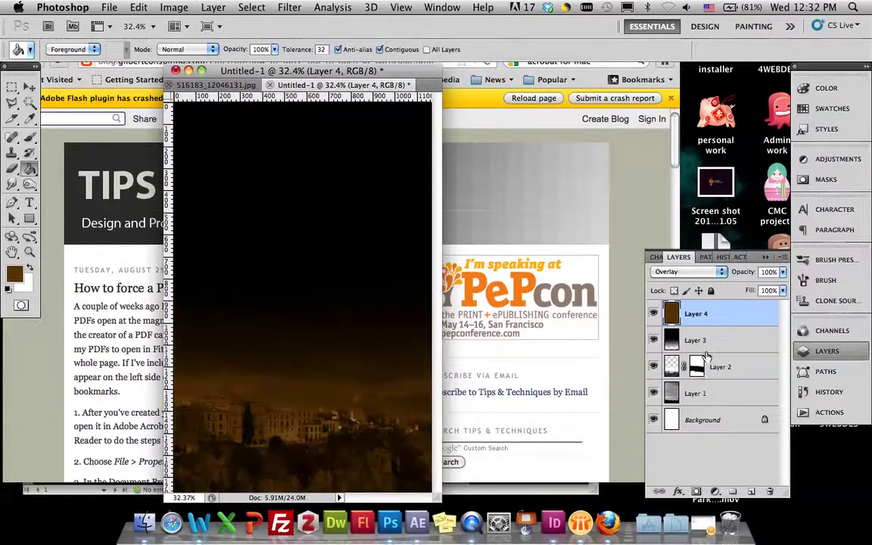
pyautogui.click(709, 343)
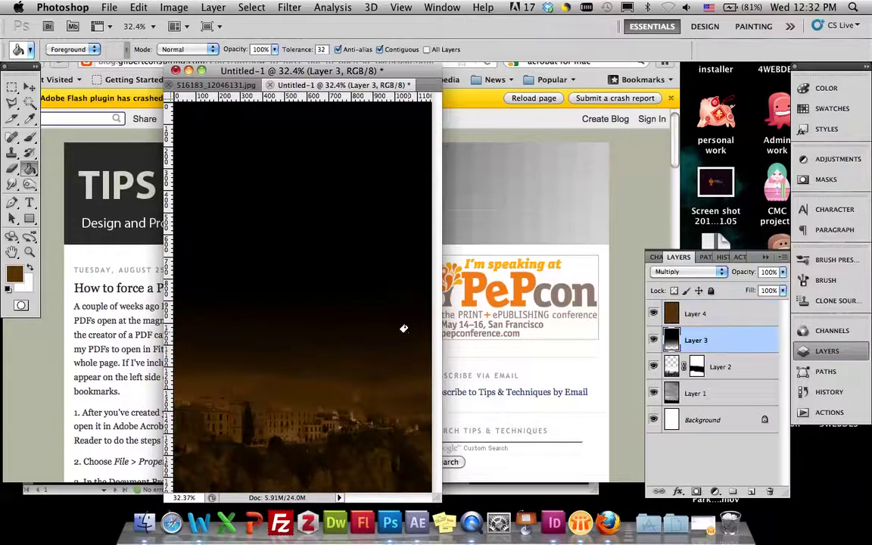
# Step: Lock all attributes of the brown layer and reselect the gradient layer beneath it
pyautogui.press('v')
pyautogui.click(734, 316)
pyautogui.click(712, 291)
pyautogui.click(716, 340)
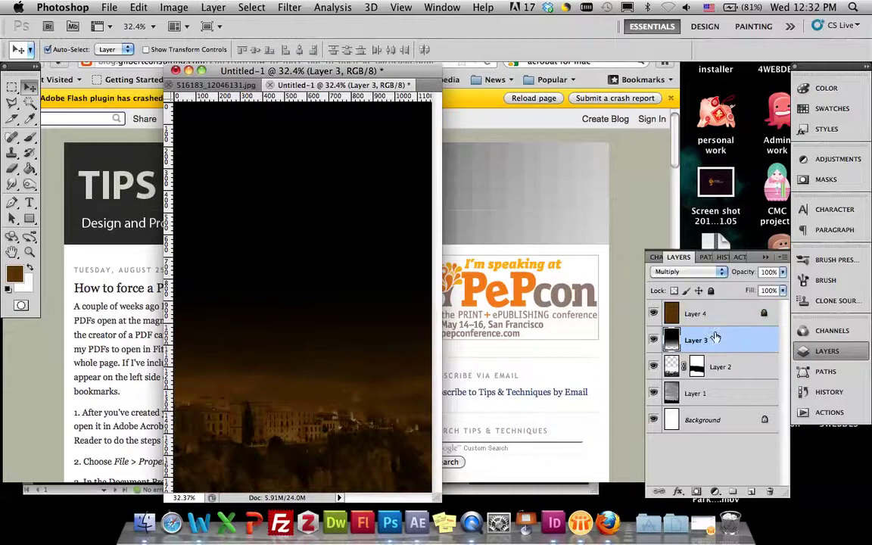
# Step: Try moving the gradient layer up, stretching its lower edge to the canvas bottom at about 127% height, and shifting it
pyautogui.moveTo(367, 332); pyautogui.dragTo(366, 291)
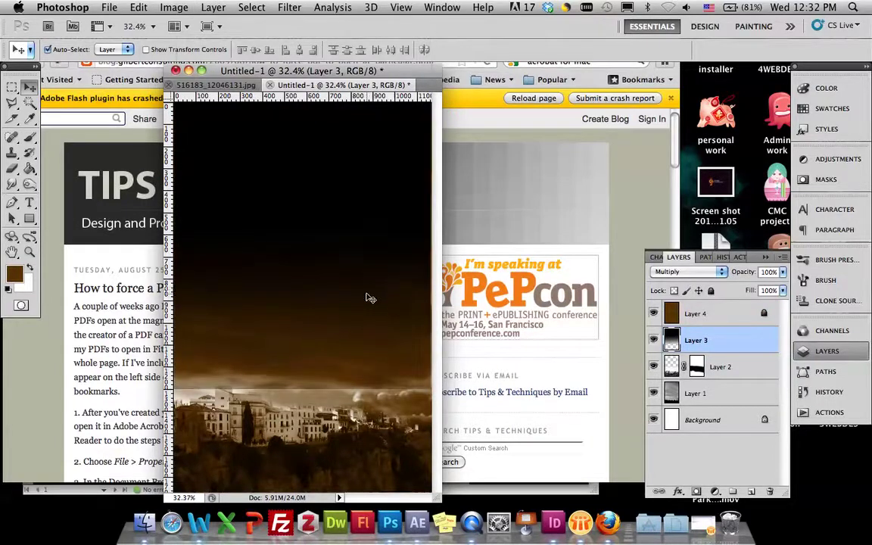
pyautogui.press('super+t')
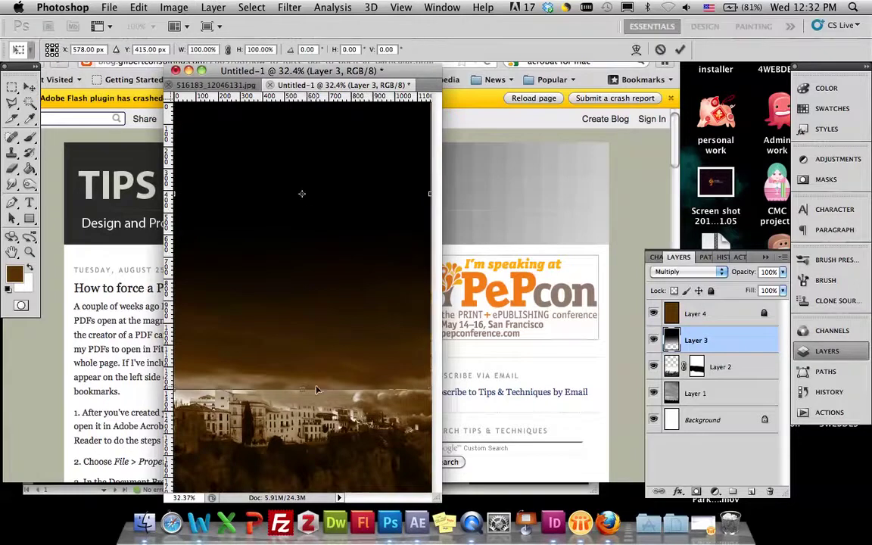
pyautogui.moveTo(304, 389); pyautogui.dragTo(301, 492)
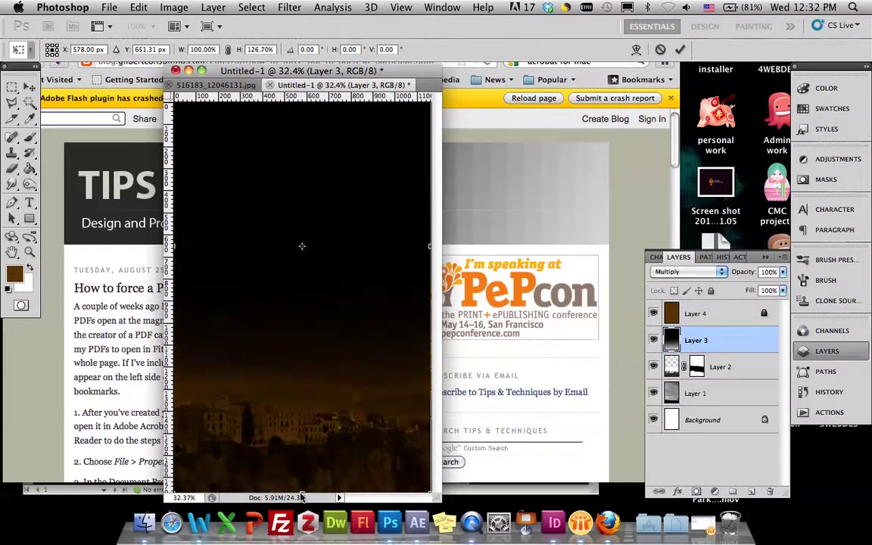
pyautogui.press('Return')
pyautogui.moveTo(383, 311); pyautogui.dragTo(315, 407)
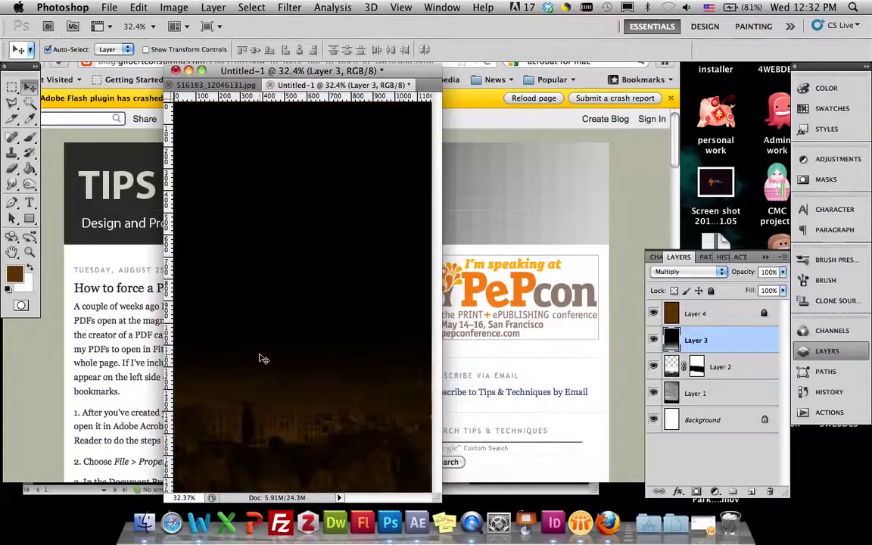
# Step: Redraw the black-to-white linear gradient on the gradient layer, running vertically from the upper sky down to the cliffs
pyautogui.moveTo(29, 168)
pyautogui.mouseDown()
pyautogui.moveTo(61, 170)
pyautogui.moveTo(68, 161)
pyautogui.mouseUp()
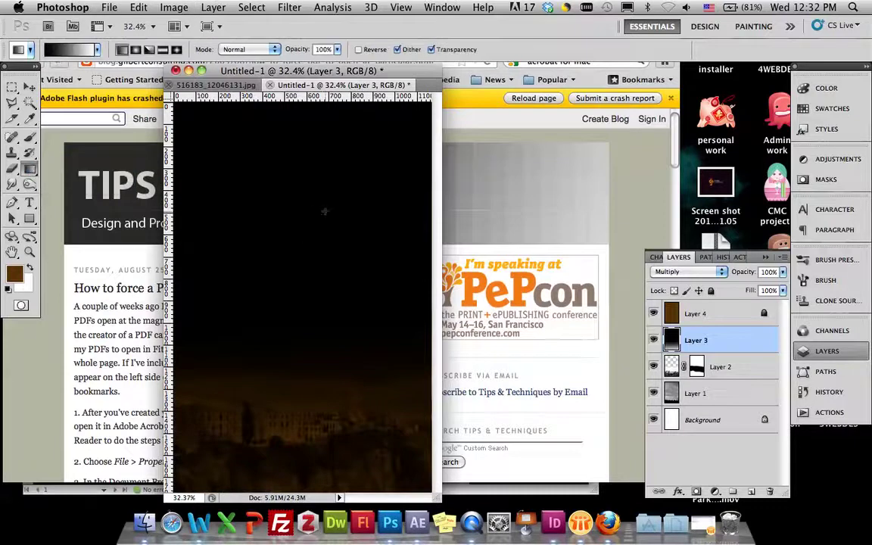
pyautogui.moveTo(277, 220); pyautogui.dragTo(287, 447)
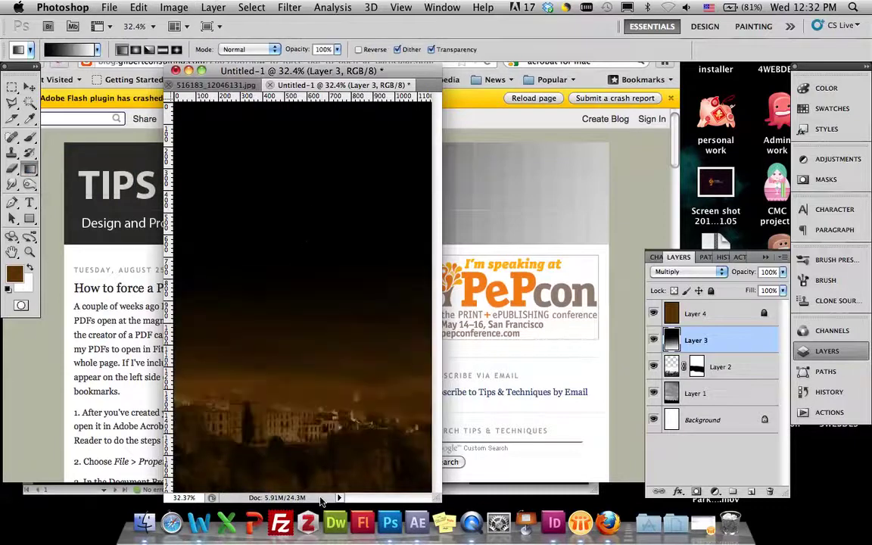
pyautogui.click(29, 88)
# Step: Open man1.psd and copy the whole portrait into the poster document as a new layer above the brown layer
pyautogui.click(698, 314)
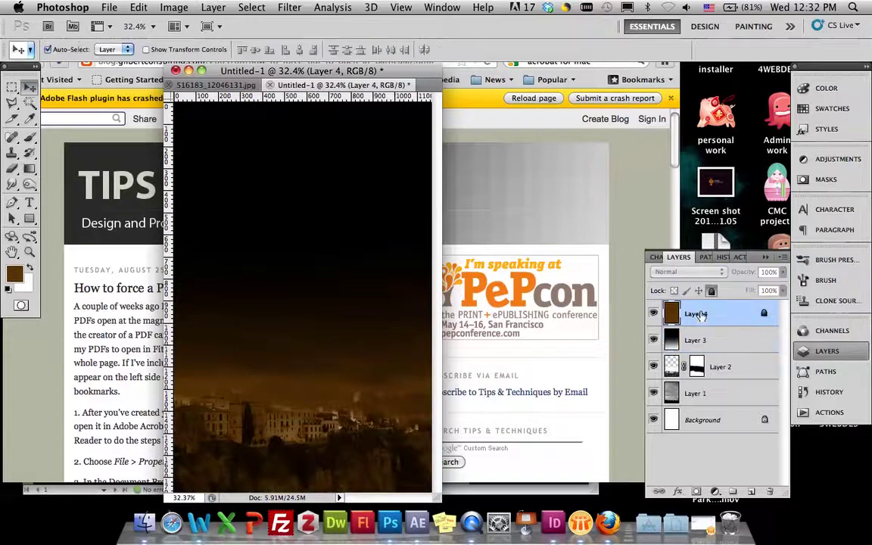
pyautogui.click(110, 7)
pyautogui.click(176, 37)
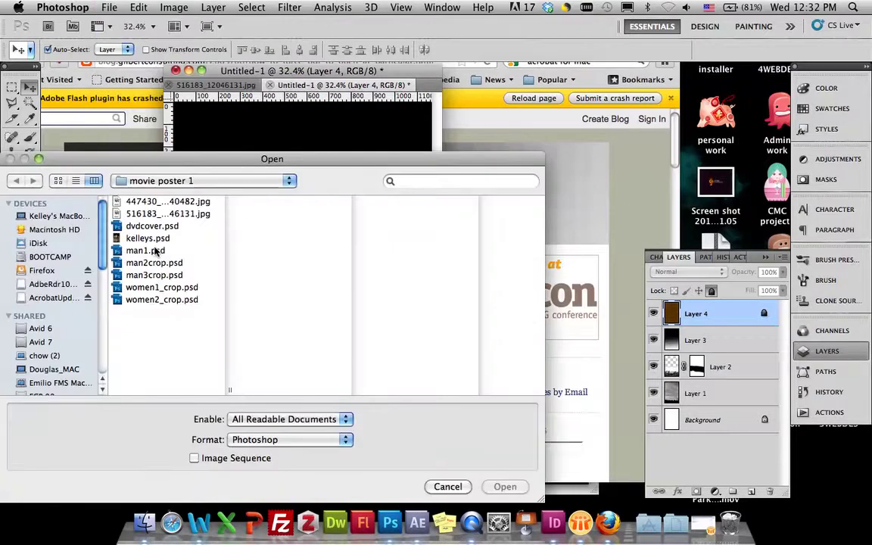
pyautogui.click(152, 250)
pyautogui.click(504, 486)
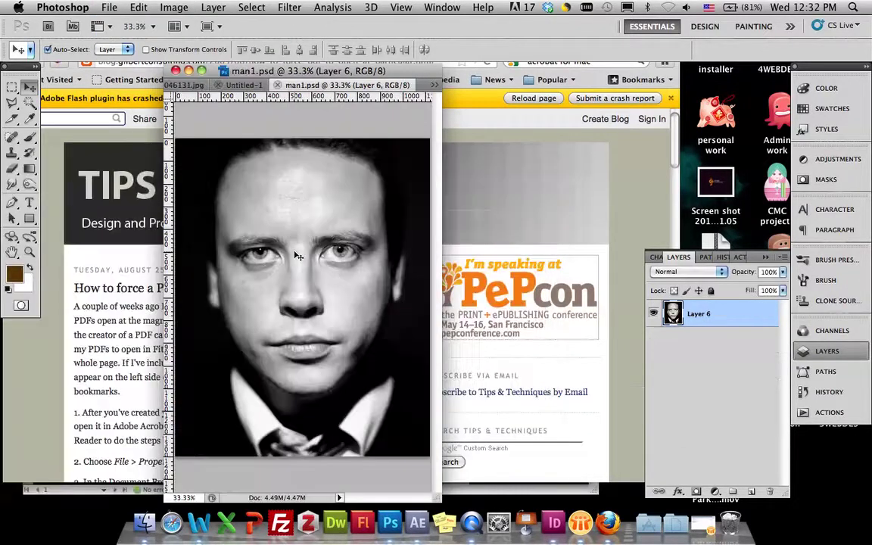
pyautogui.press('super+a')
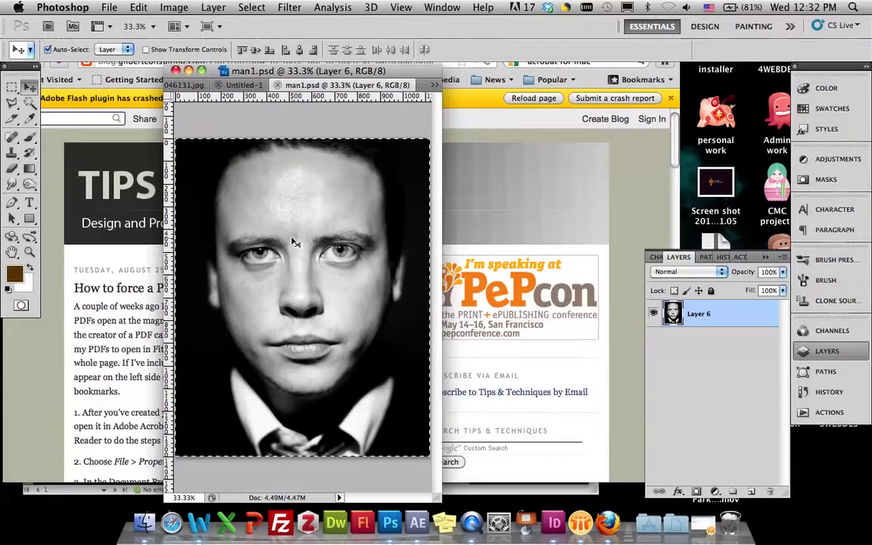
pyautogui.moveTo(248, 85); pyautogui.dragTo(286, 172)
# Step: Scale the man's portrait proportionally to about 38% and place it centrally in the dark sky above the town
pyautogui.press('super+t')
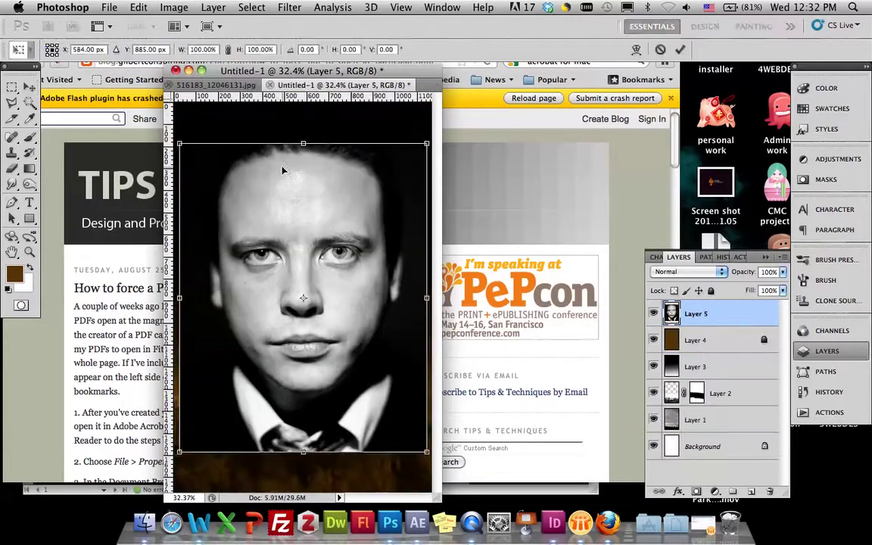
pyautogui.moveTo(428, 140); pyautogui.dragTo(272, 329)
pyautogui.moveTo(250, 369); pyautogui.dragTo(322, 243)
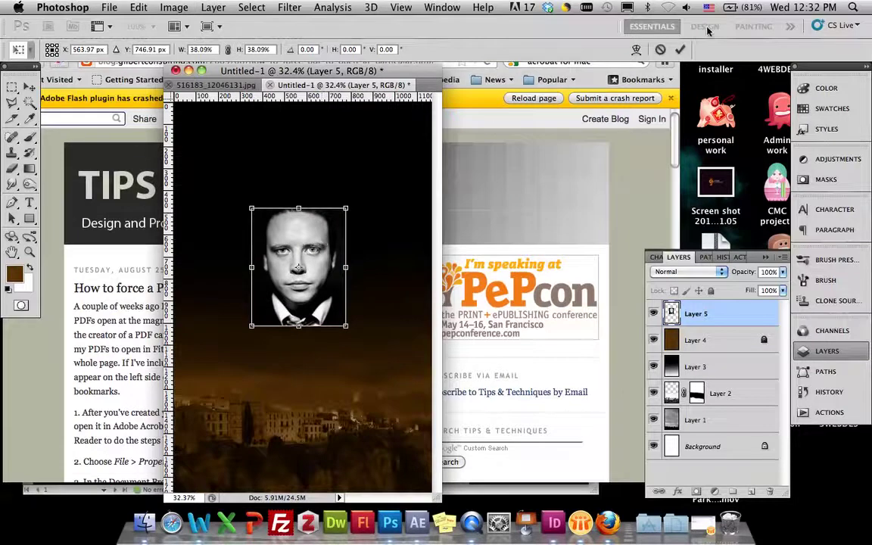
pyautogui.click(682, 48)
pyautogui.moveTo(316, 253); pyautogui.dragTo(319, 270)
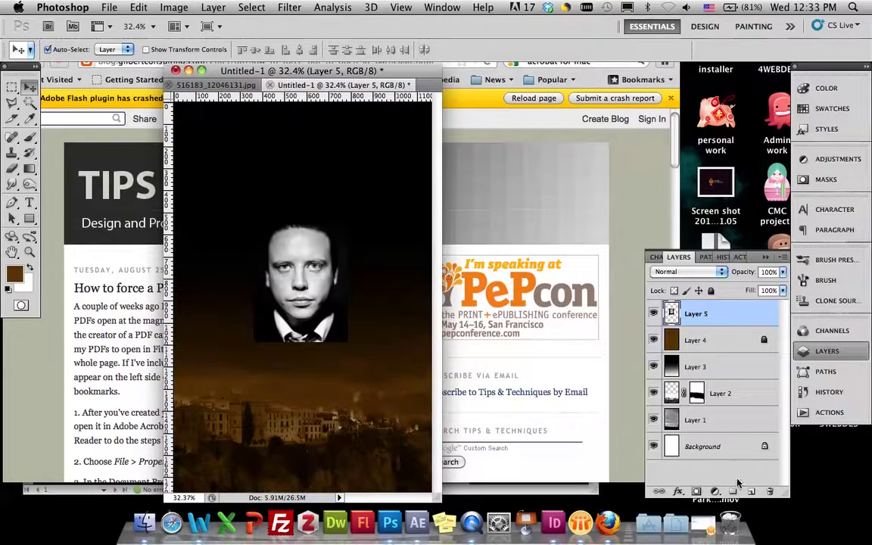
# Step: Add a layer mask to the portrait and paint black around the face with a 250 px brush to hide its edges
pyautogui.click(697, 492)
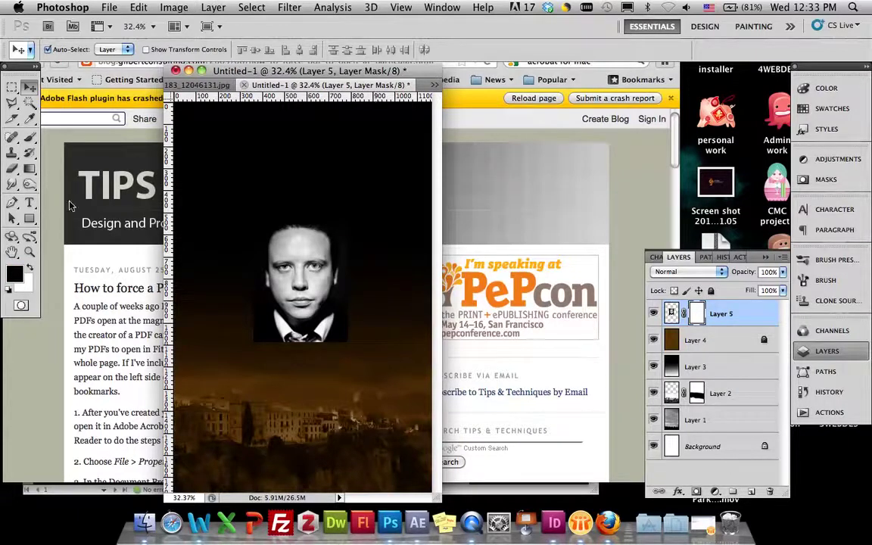
pyautogui.click(35, 143)
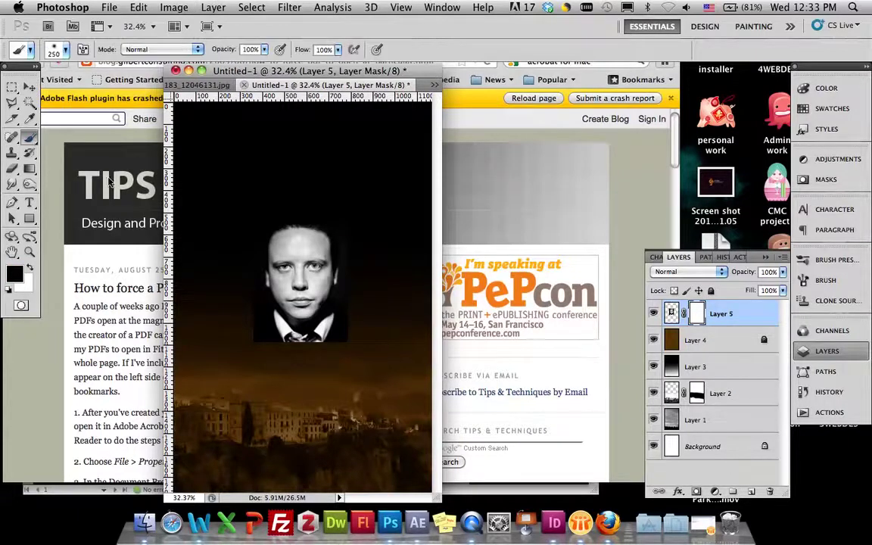
pyautogui.moveTo(240, 344)
pyautogui.mouseDown()
pyautogui.moveTo(218, 296)
pyautogui.moveTo(218, 280)
pyautogui.moveTo(239, 261)
pyautogui.moveTo(230, 218)
pyautogui.moveTo(296, 190)
pyautogui.moveTo(341, 202)
pyautogui.moveTo(364, 286)
pyautogui.moveTo(362, 346)
pyautogui.moveTo(352, 354)
pyautogui.moveTo(311, 362)
pyautogui.moveTo(254, 348)
pyautogui.moveTo(240, 318)
pyautogui.moveTo(201, 288)
pyautogui.mouseUp()
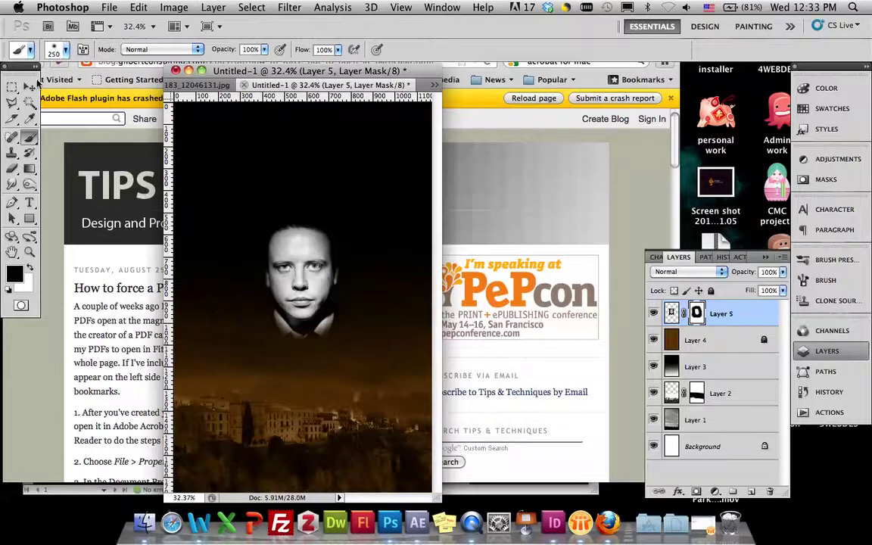
# Step: Open man2crop.psd from the movie poster 1 folder
pyautogui.click(30, 87)
pyautogui.click(106, 8)
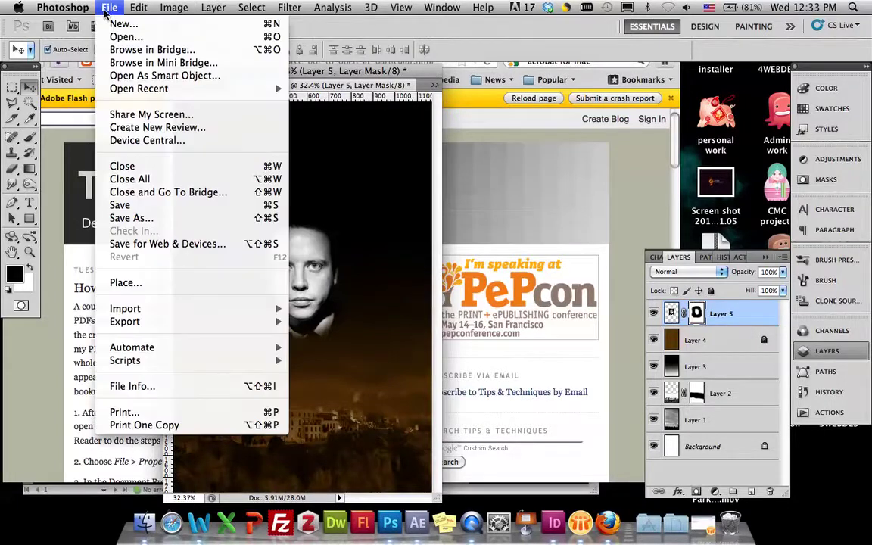
pyautogui.click(115, 38)
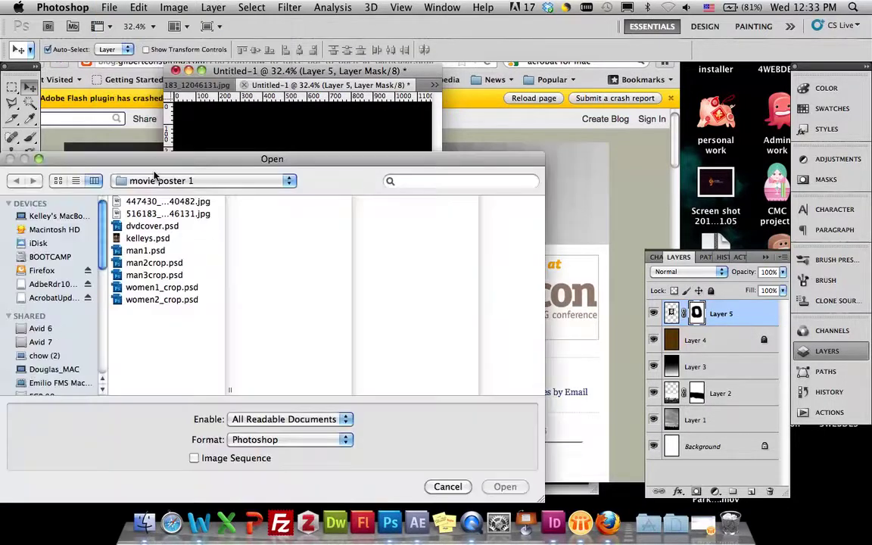
pyautogui.click(153, 274)
pyautogui.click(144, 262)
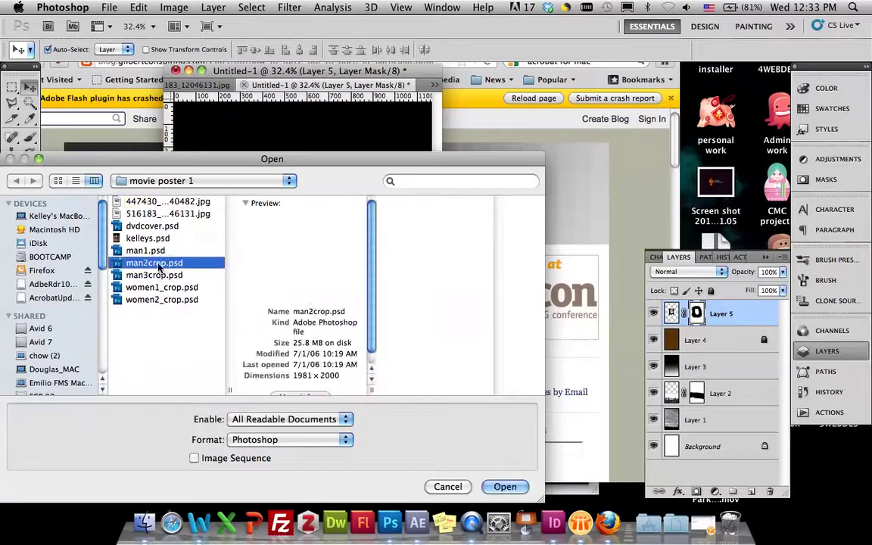
pyautogui.click(504, 486)
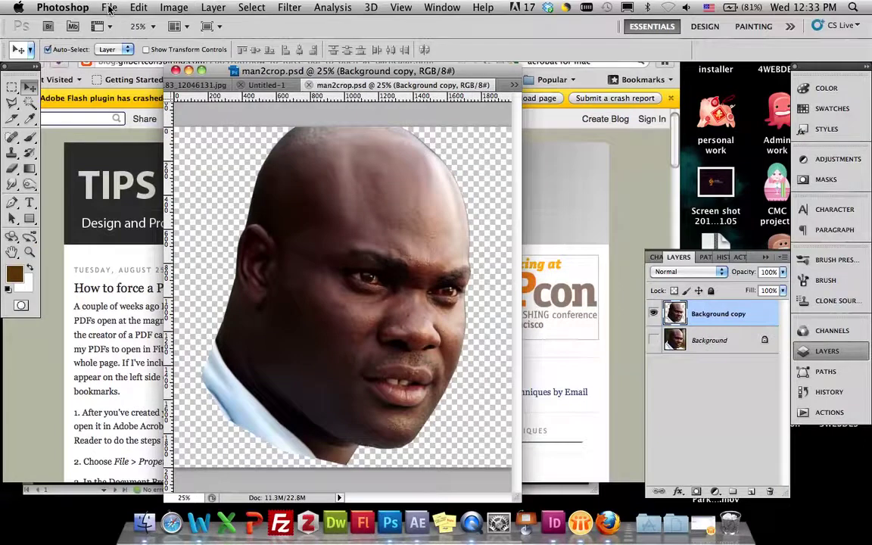
# Step: Copy the entire cut-out head from man2crop.psd and paste it into the poster document
pyautogui.click(251, 8)
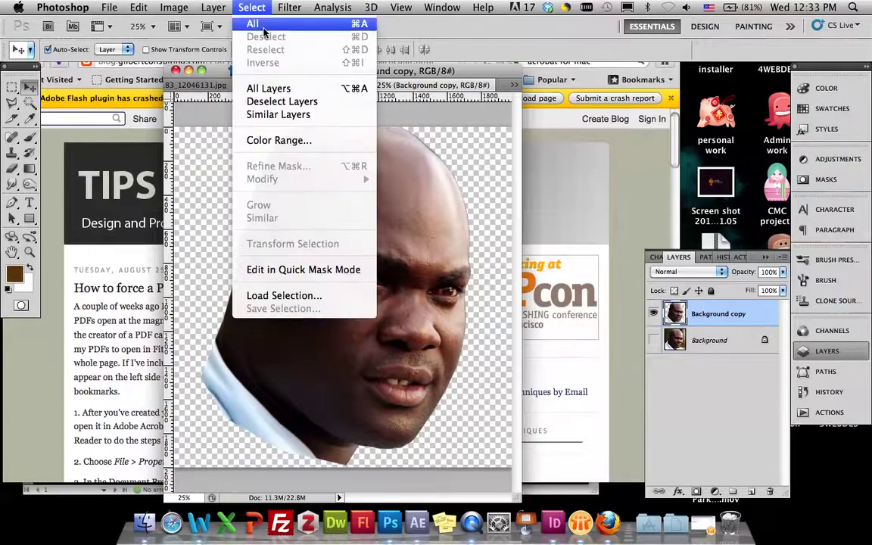
pyautogui.click(246, 24)
pyautogui.click(138, 8)
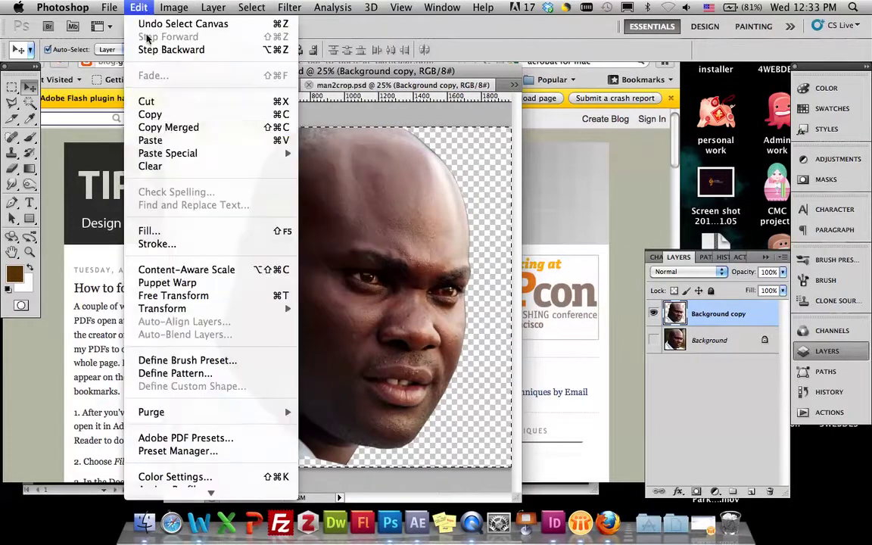
pyautogui.click(186, 118)
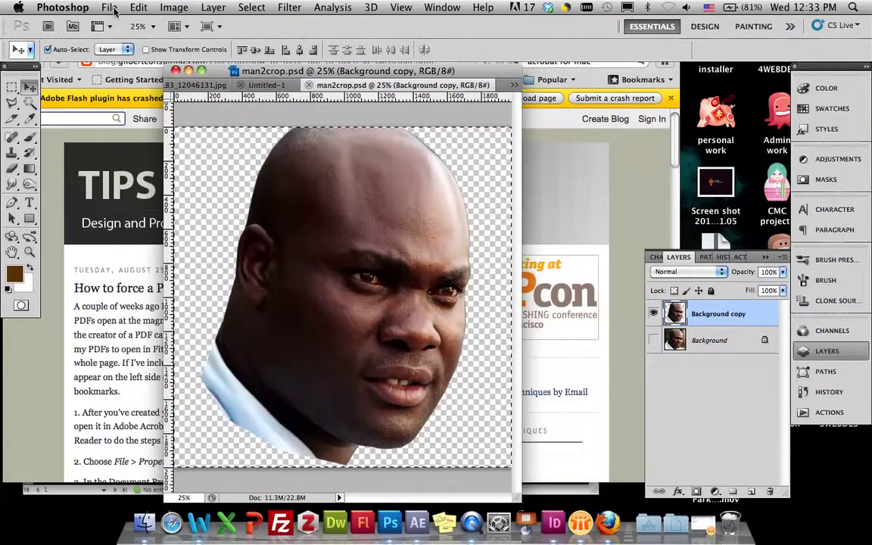
pyautogui.click(274, 85)
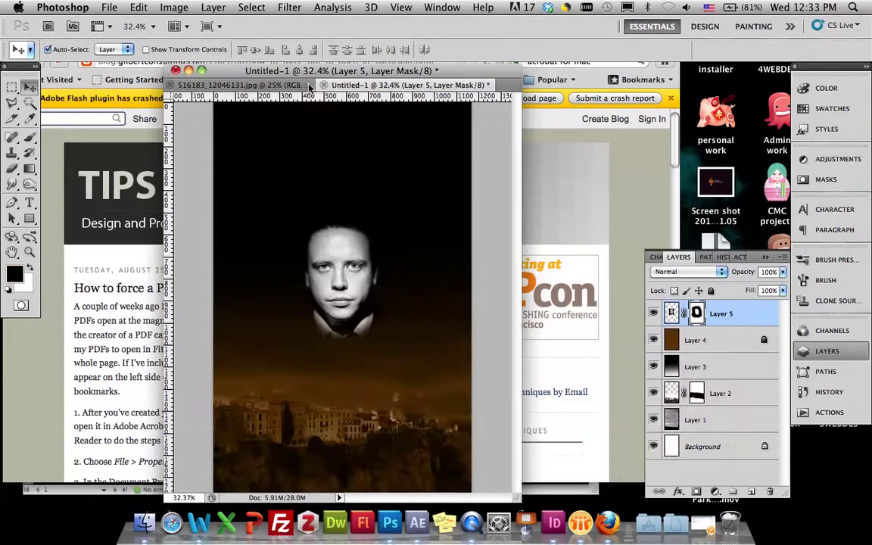
pyautogui.click(138, 8)
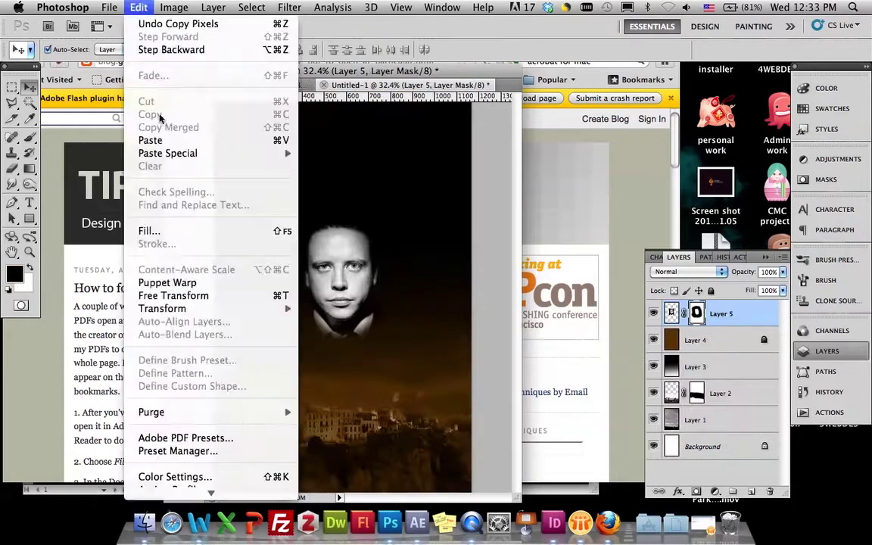
pyautogui.click(167, 141)
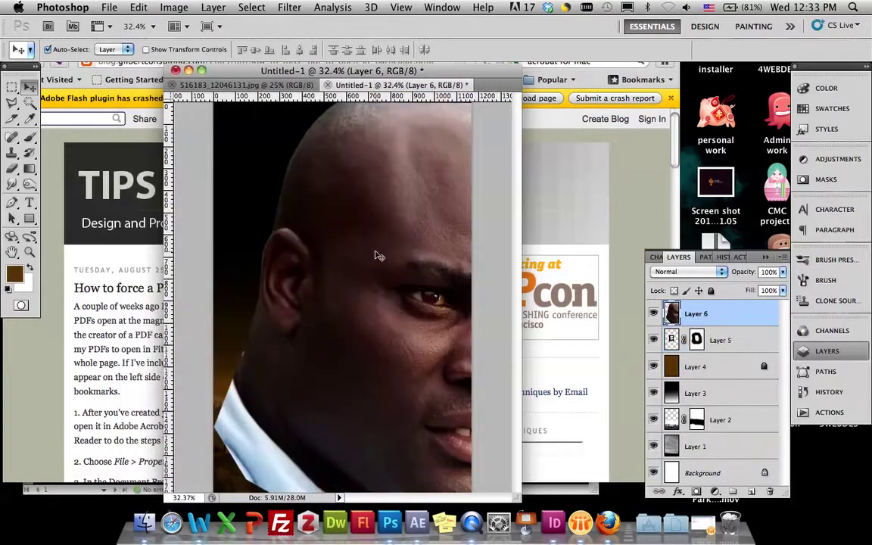
# Step: Scale the pasted second head proportionally to about 25% and place it beside the first man's face
pyautogui.click(139, 8)
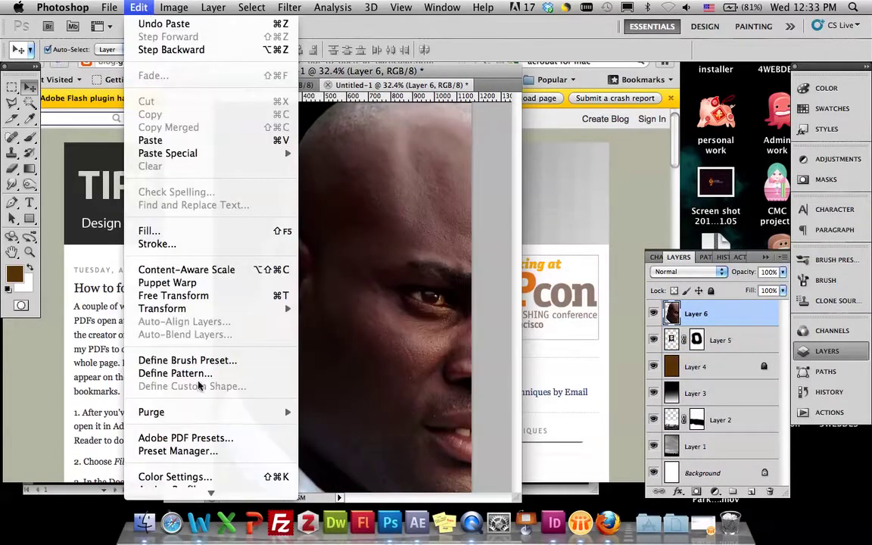
pyautogui.click(178, 296)
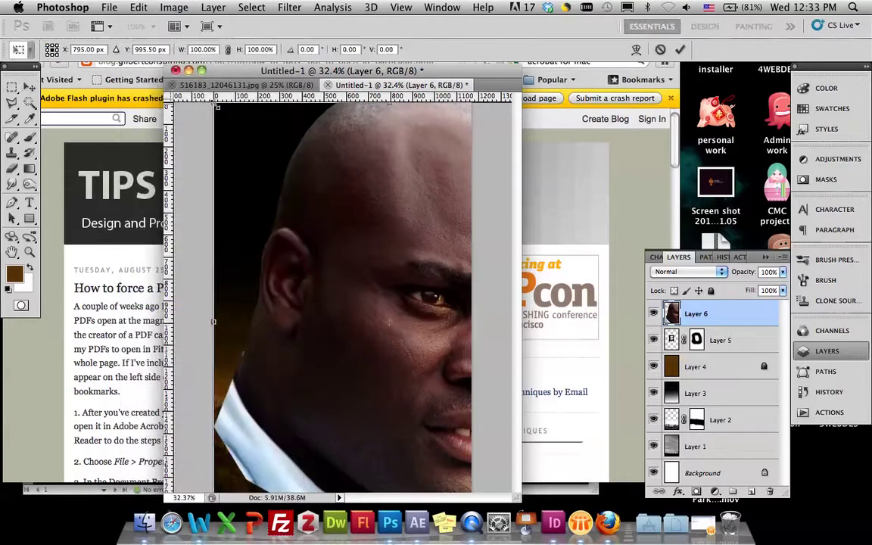
pyautogui.moveTo(216, 106); pyautogui.dragTo(397, 331)
pyautogui.moveTo(464, 368); pyautogui.dragTo(350, 242)
pyautogui.moveTo(284, 204); pyautogui.dragTo(374, 297)
pyautogui.moveTo(422, 325); pyautogui.dragTo(399, 257)
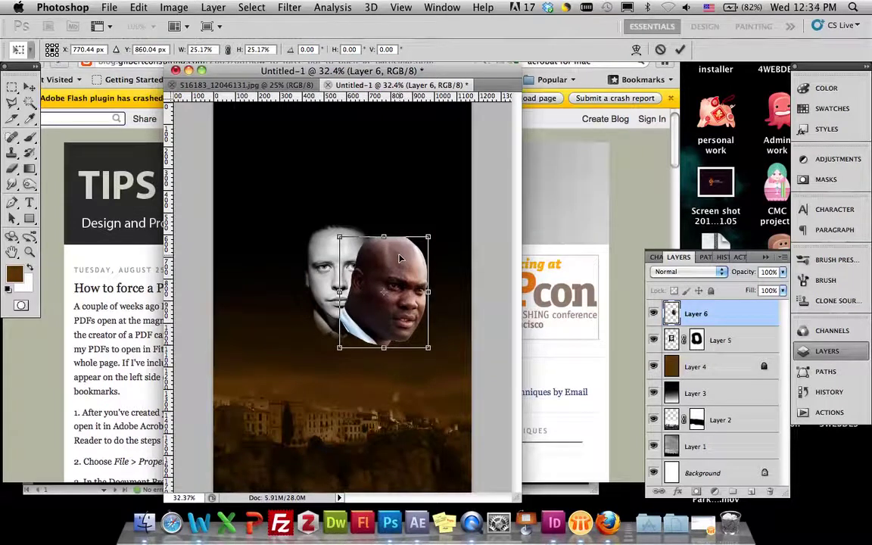
pyautogui.press('Return')
# Step: Move the second head's layer below the first portrait, scale it to about 84%, and tuck it behind the first face's right side
pyautogui.moveTo(716, 315); pyautogui.dragTo(718, 360)
pyautogui.moveTo(419, 275); pyautogui.dragTo(432, 267)
pyautogui.hotkey('ctrl', 't')
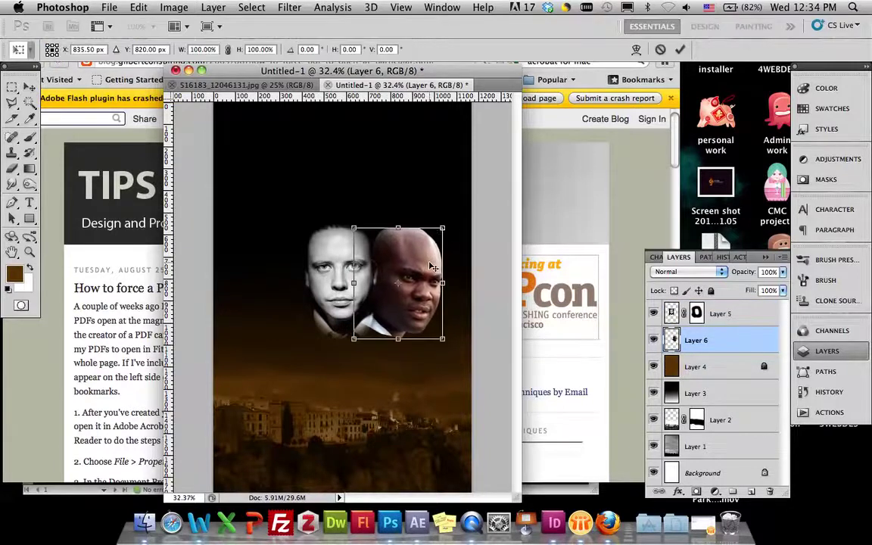
pyautogui.moveTo(444, 225); pyautogui.dragTo(406, 266)
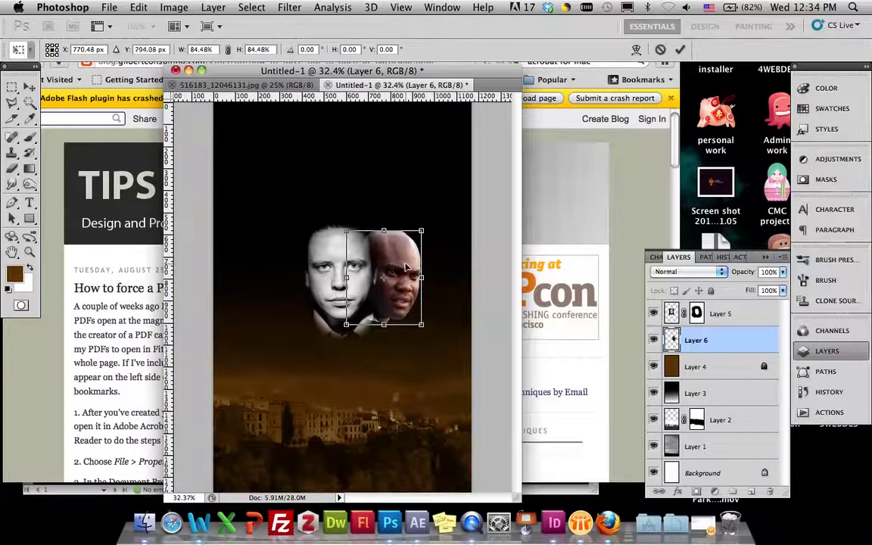
pyautogui.press('Return')
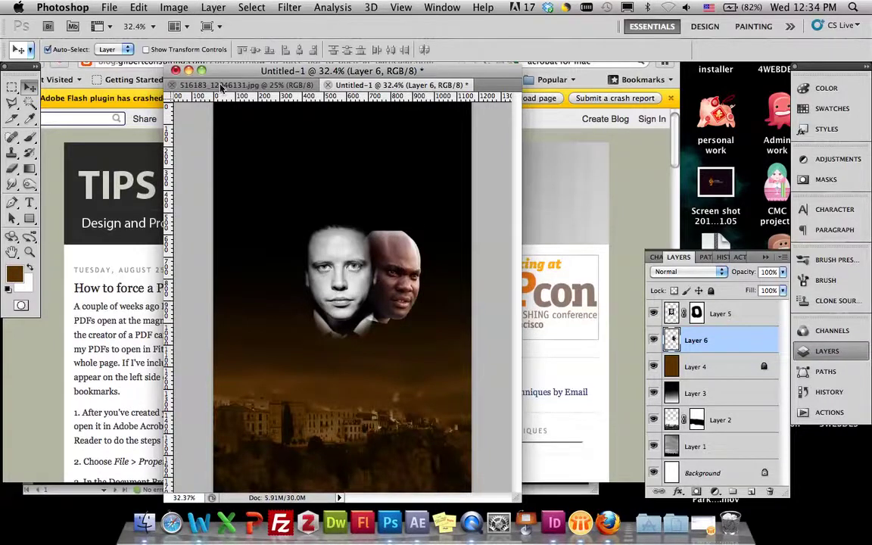
# Step: Open man3crop.psd from the movie poster 1 folder
pyautogui.click(109, 7)
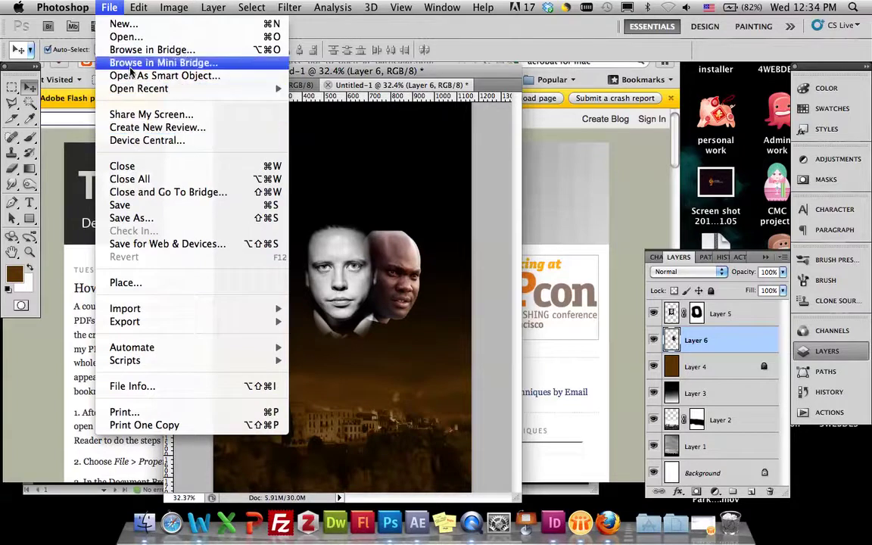
pyautogui.click(126, 36)
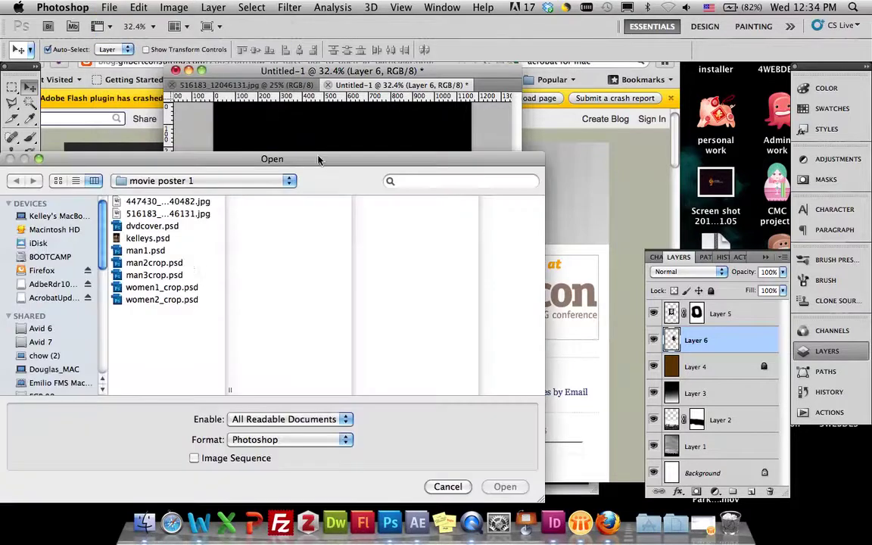
pyautogui.click(155, 275)
pyautogui.click(503, 487)
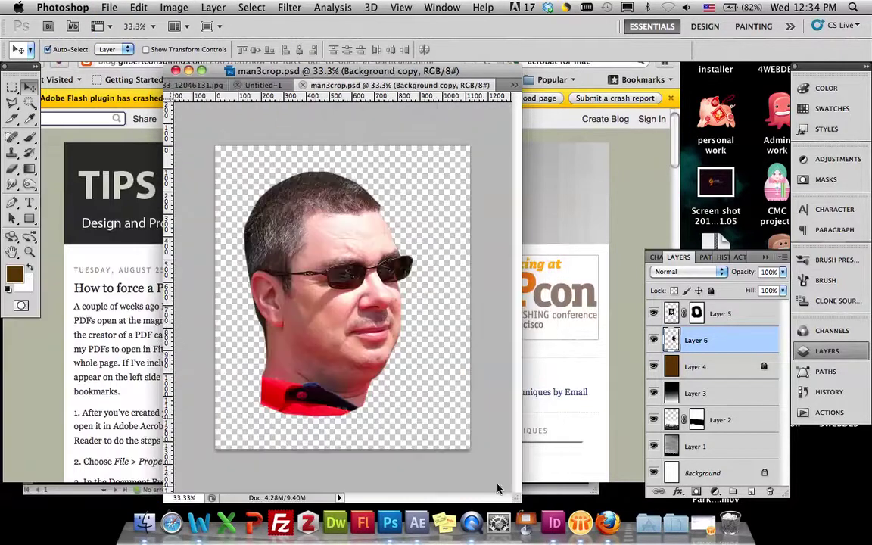
pyautogui.click(138, 7)
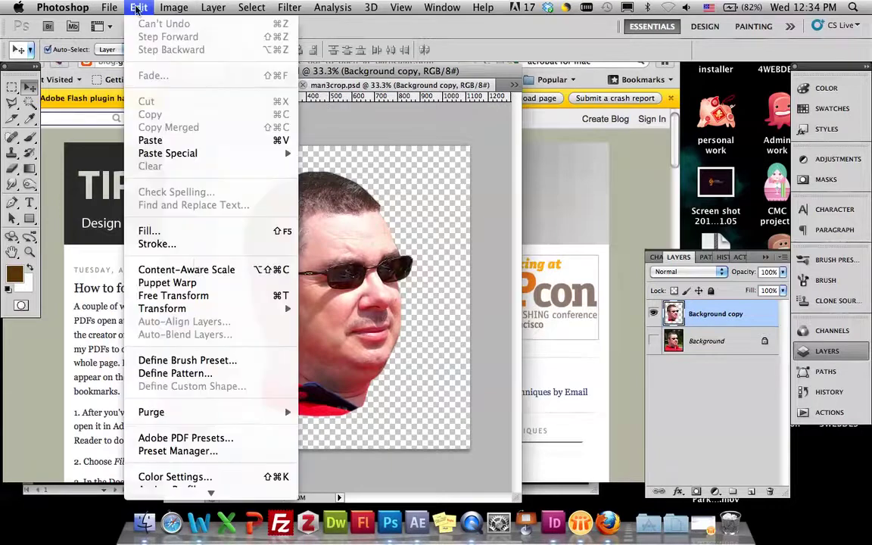
pyautogui.click(196, 295)
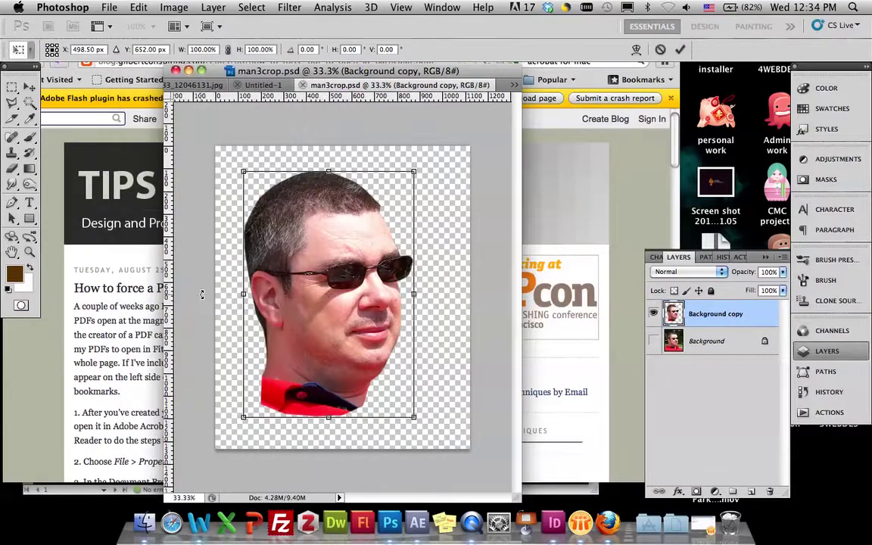
pyautogui.press('Return')
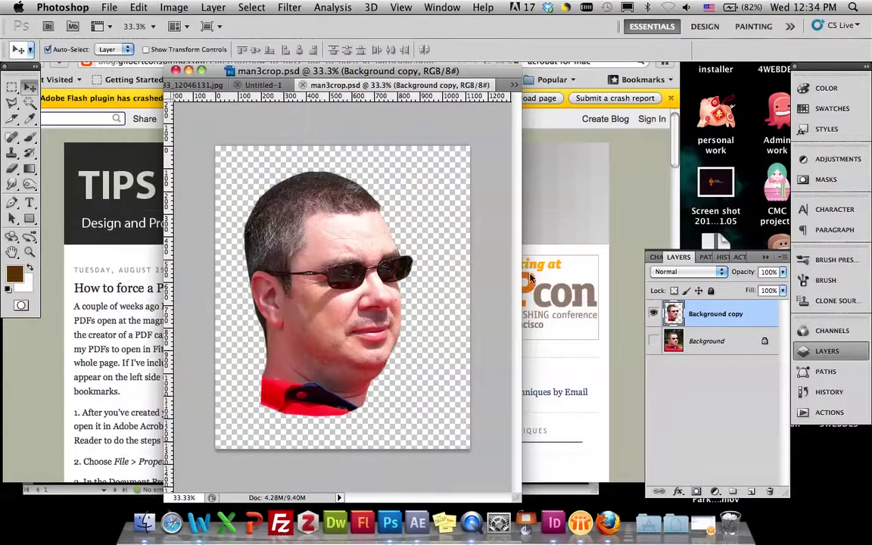
# Step: Flip the cut-out head with sunglasses horizontally
pyautogui.click(143, 7)
pyautogui.moveTo(202, 309)
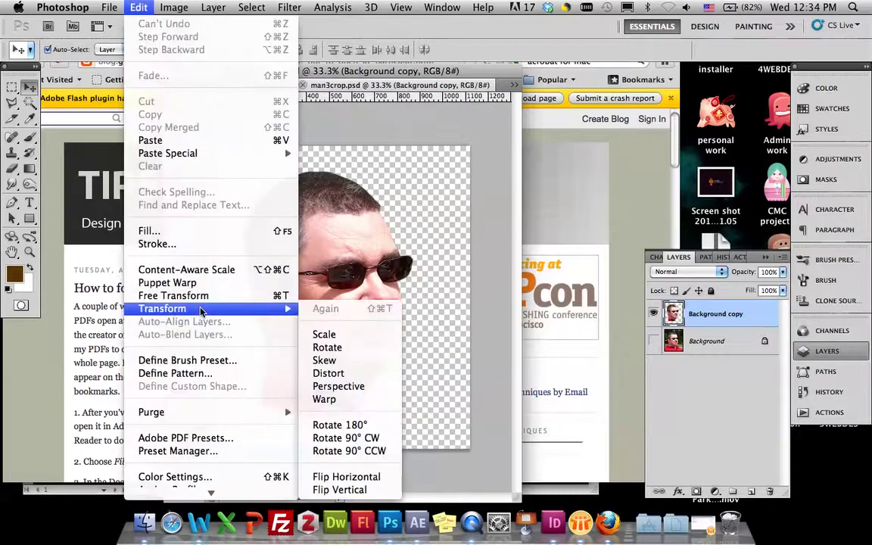
pyautogui.click(364, 477)
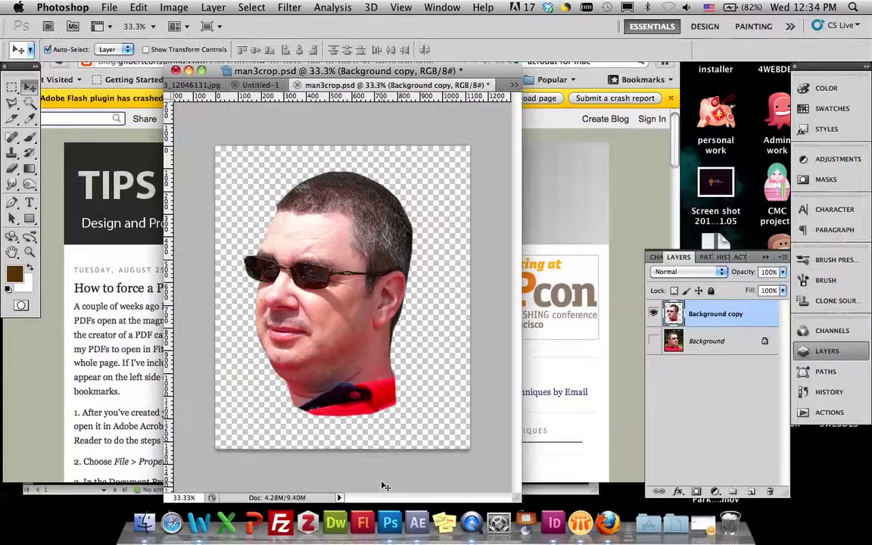
# Step: Copy the entire flipped head from man3crop.psd, close that file, and paste the head into the poster document
pyautogui.click(12, 87)
pyautogui.moveTo(233, 158); pyautogui.dragTo(439, 431)
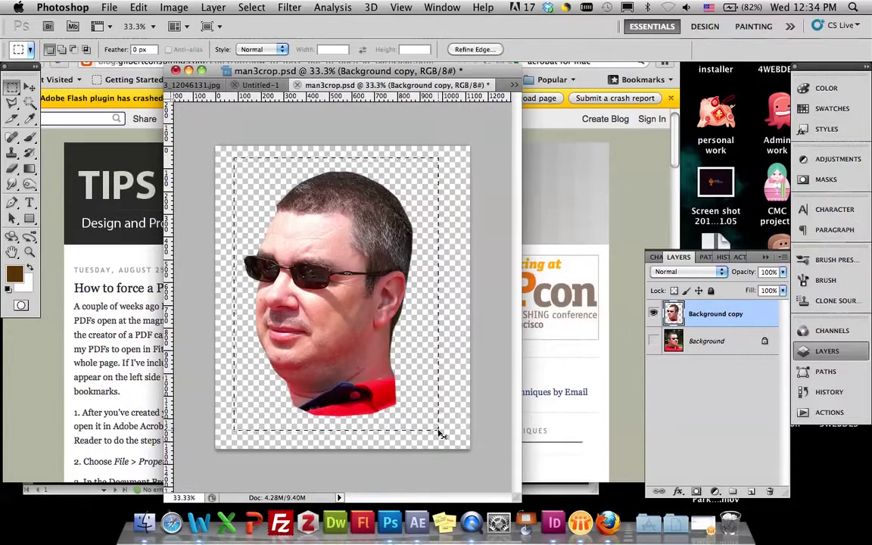
pyautogui.press('super+w')
pyautogui.click(388, 195)
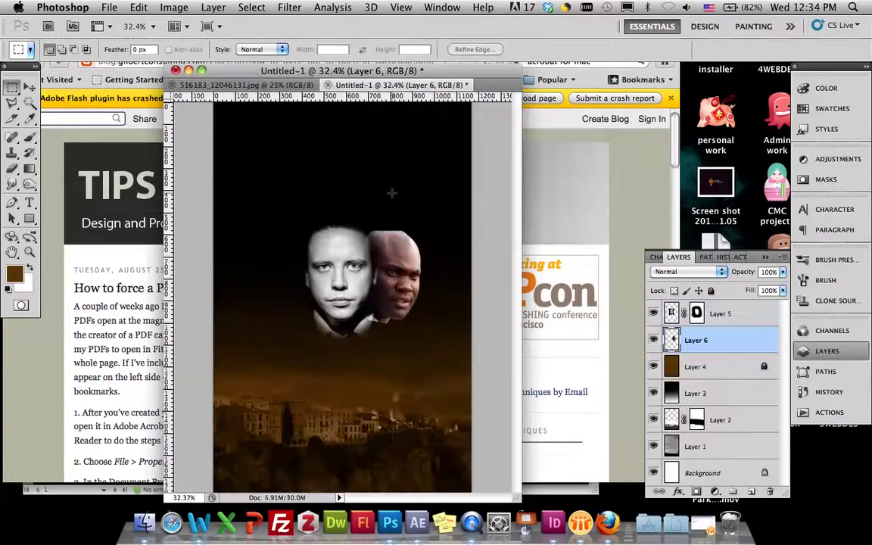
pyautogui.hotkey('ctrl', 'v')
# Step: Scale the sunglasses head down to roughly the other faces' size, rotate it about -12.5°, and tuck it behind the first face's left side
pyautogui.hotkey('ctrl', 't')
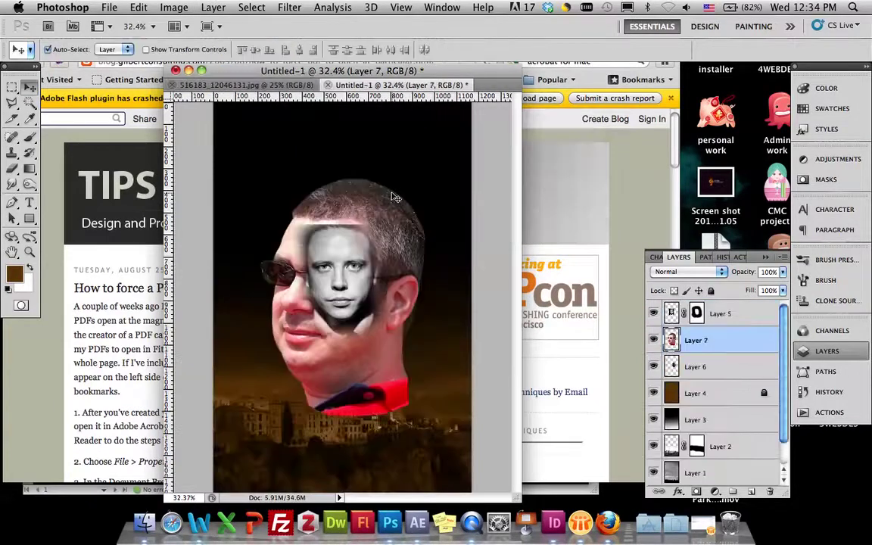
pyautogui.moveTo(429, 175); pyautogui.dragTo(325, 297)
pyautogui.moveTo(317, 339); pyautogui.dragTo(308, 258)
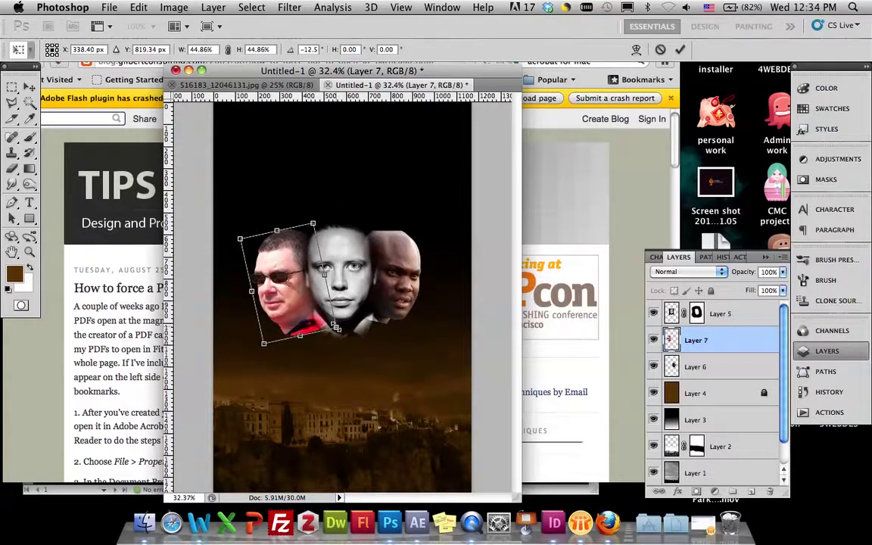
pyautogui.moveTo(336, 328); pyautogui.dragTo(324, 318)
pyautogui.press('Return')
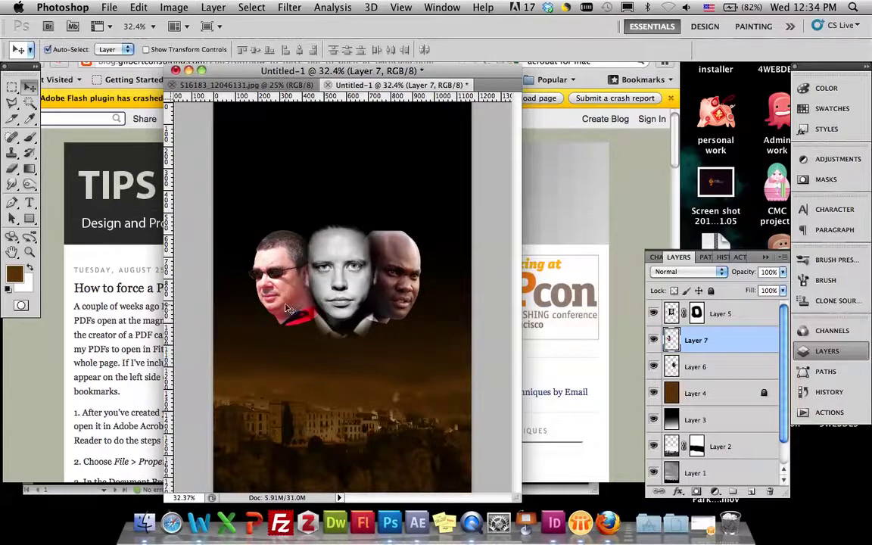
pyautogui.moveTo(284, 306); pyautogui.dragTo(286, 307)
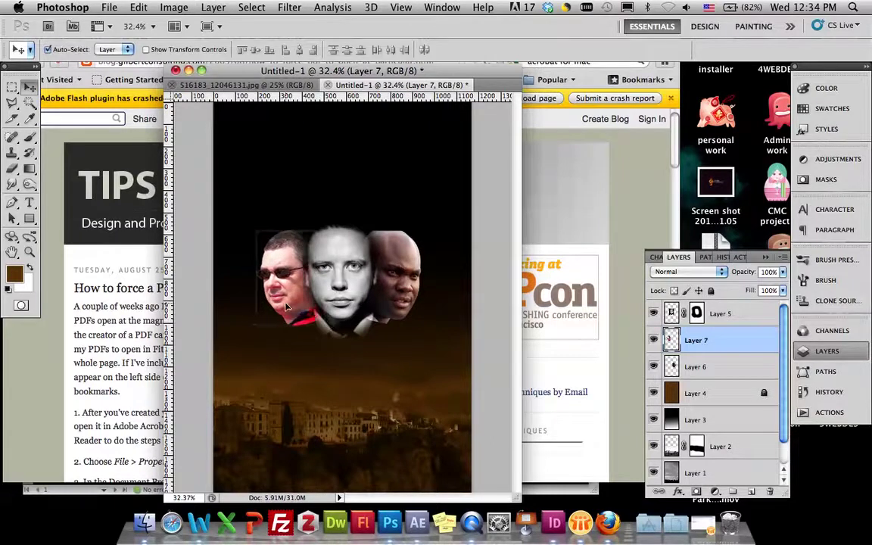
# Step: Open women1_crop.psd from the movie poster 1 folder
pyautogui.click(111, 9)
pyautogui.click(115, 35)
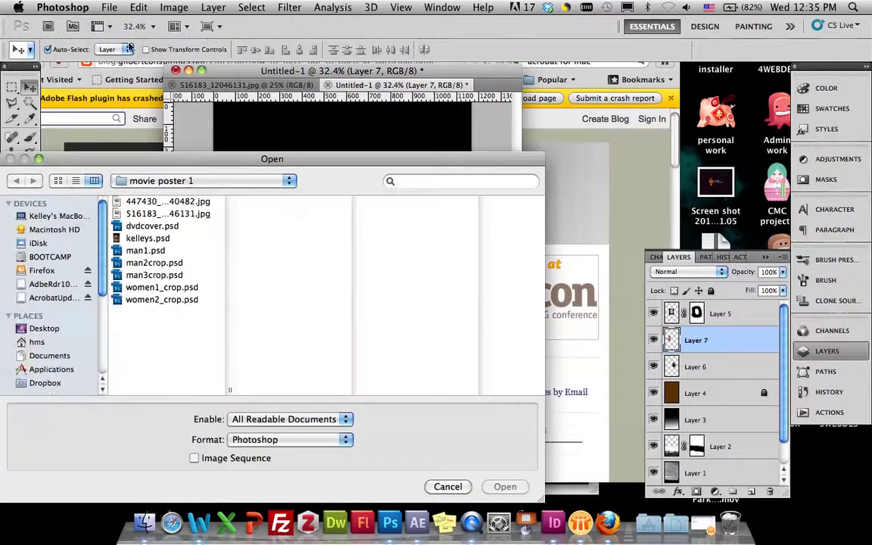
pyautogui.click(168, 289)
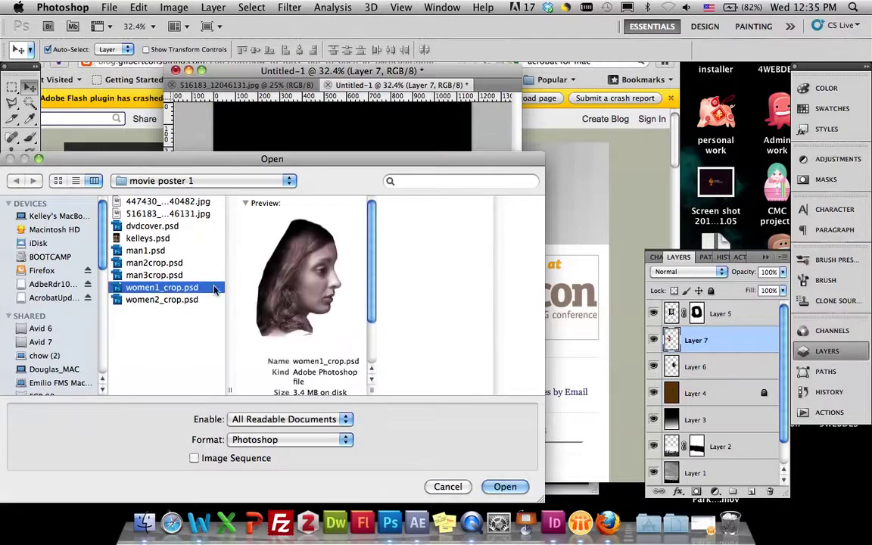
pyautogui.click(500, 488)
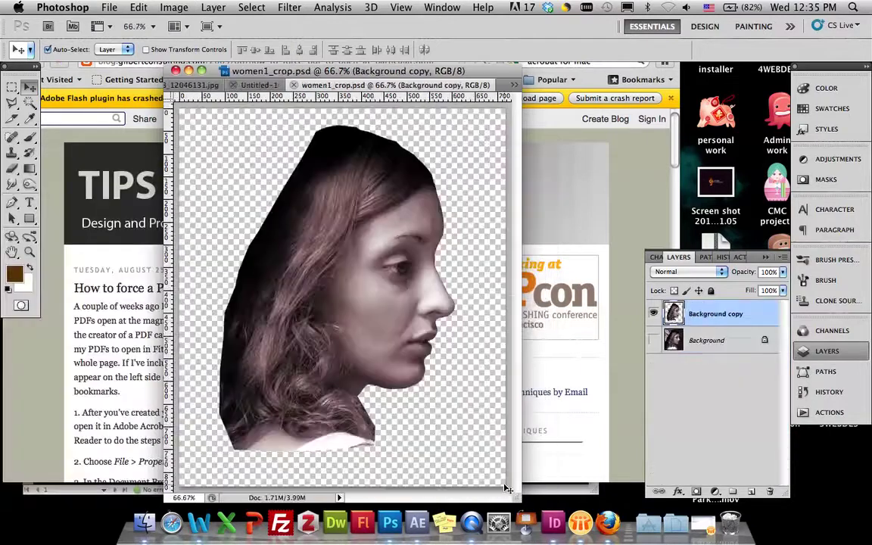
# Step: Copy the woman's entire cut-out profile from women1_crop.psd, close that file, and paste the profile into the poster document
pyautogui.click(12, 87)
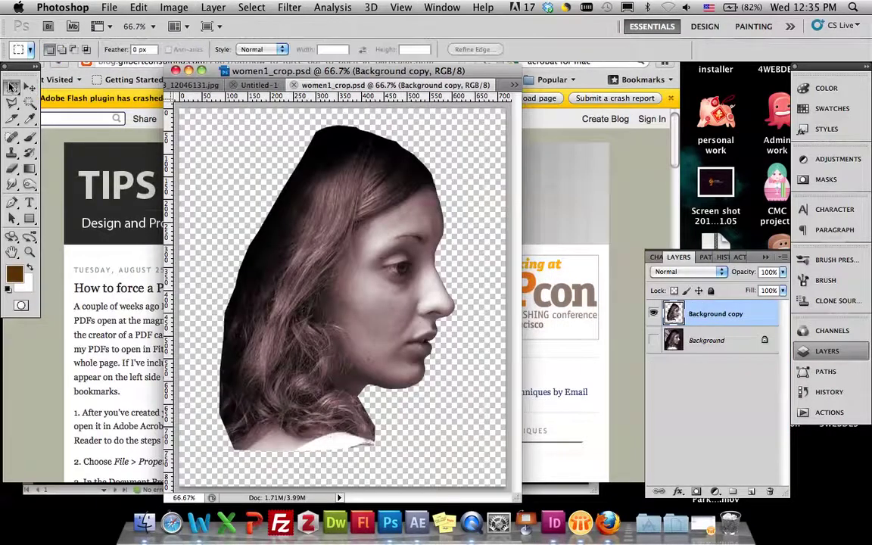
pyautogui.moveTo(192, 116); pyautogui.dragTo(482, 468)
pyautogui.hotkey('ctrl', 'c')
pyautogui.hotkey('ctrl', 'w')
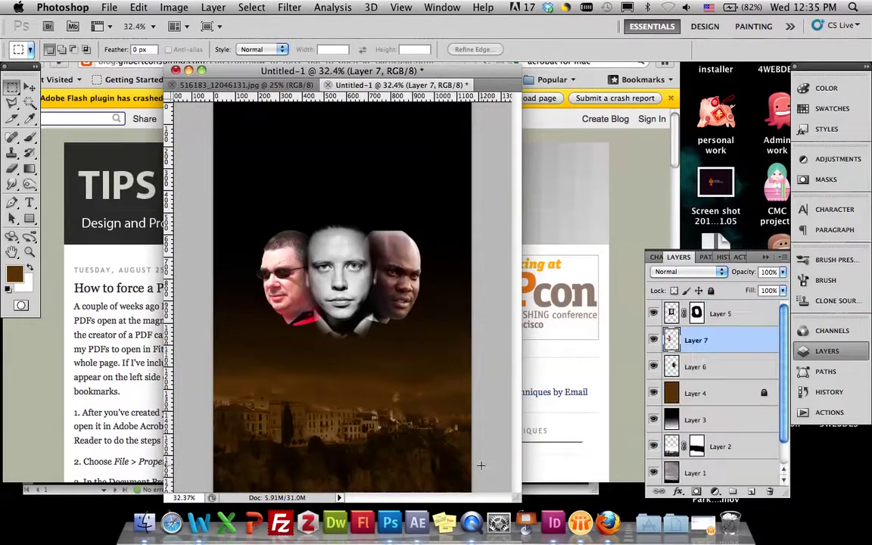
pyautogui.hotkey('ctrl', 'v')
# Step: Scale the woman's profile proportionally to about 59% and move its layer below Layer 6, tucking it behind the bald man's right side
pyautogui.press('v')
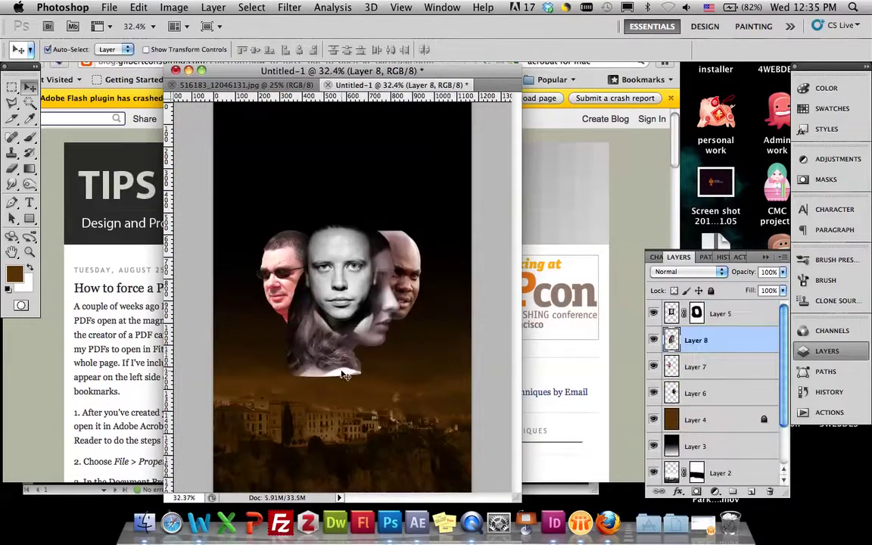
pyautogui.moveTo(347, 377); pyautogui.dragTo(399, 365)
pyautogui.hotkey('ctrl', 't')
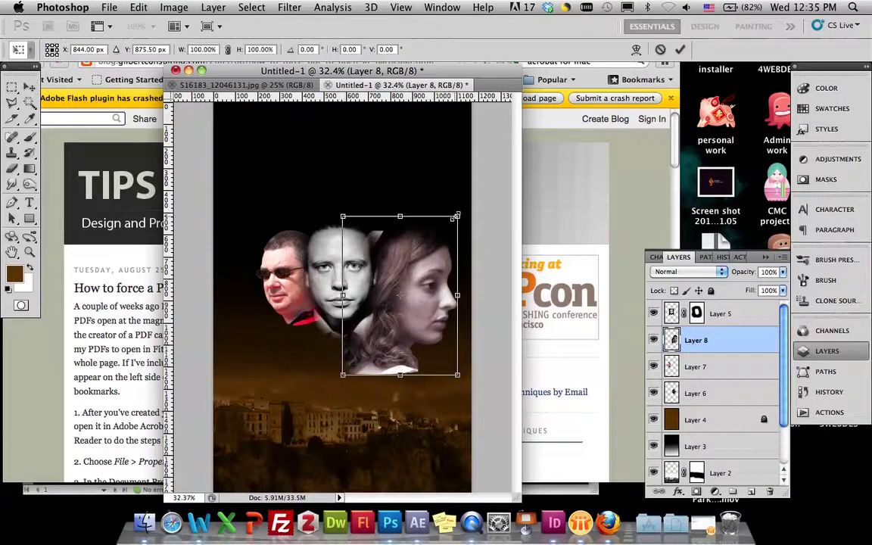
pyautogui.moveTo(456, 218); pyautogui.dragTo(434, 277)
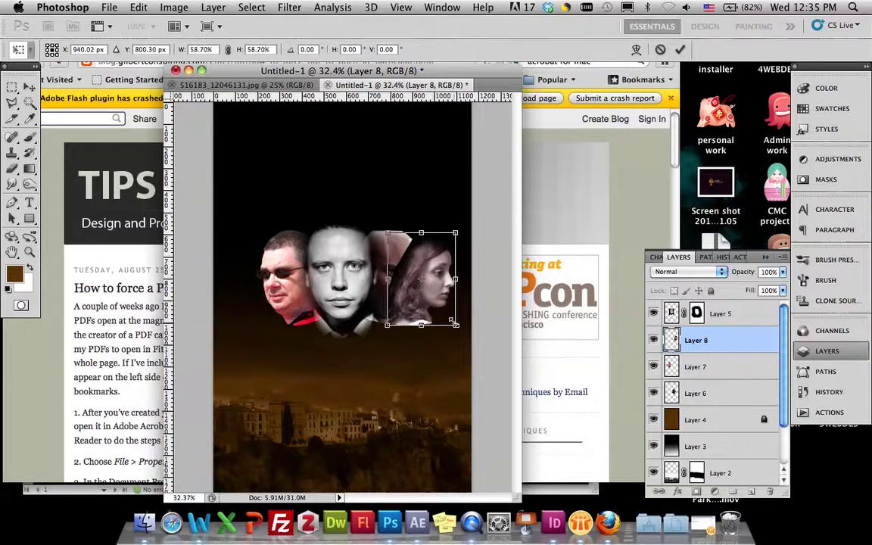
pyautogui.press('Return')
pyautogui.moveTo(753, 341); pyautogui.dragTo(732, 395)
pyautogui.moveTo(443, 276); pyautogui.dragTo(432, 283)
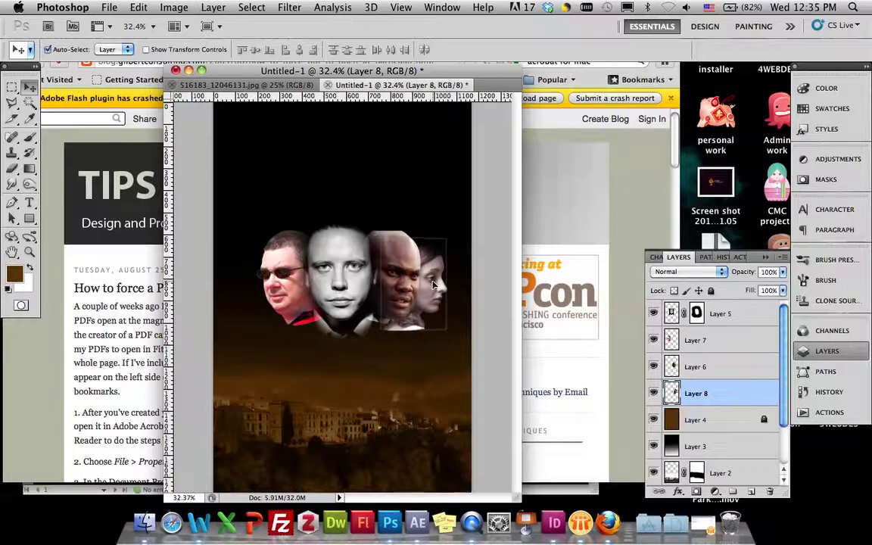
# Step: Rotate the woman's profile clockwise about 9.7° and nudge it about 12 px to the right
pyautogui.press('super+t')
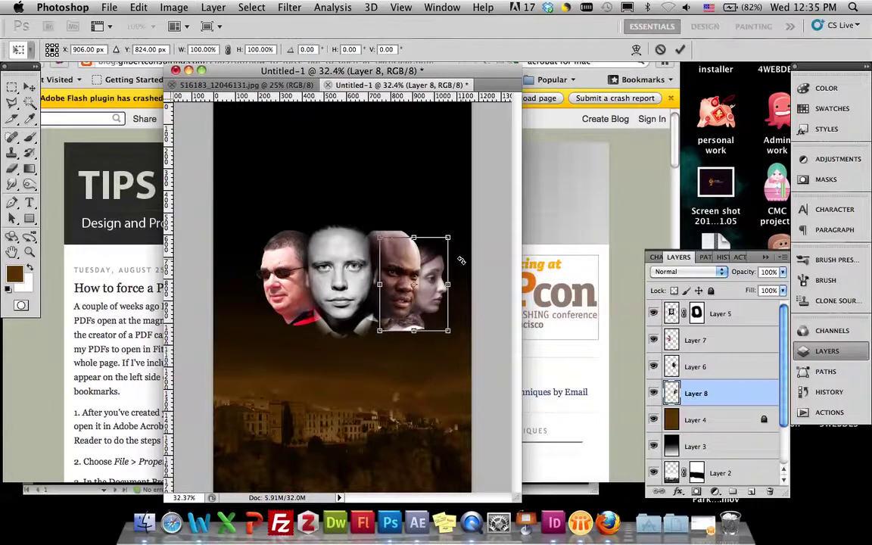
pyautogui.moveTo(461, 247); pyautogui.dragTo(469, 254)
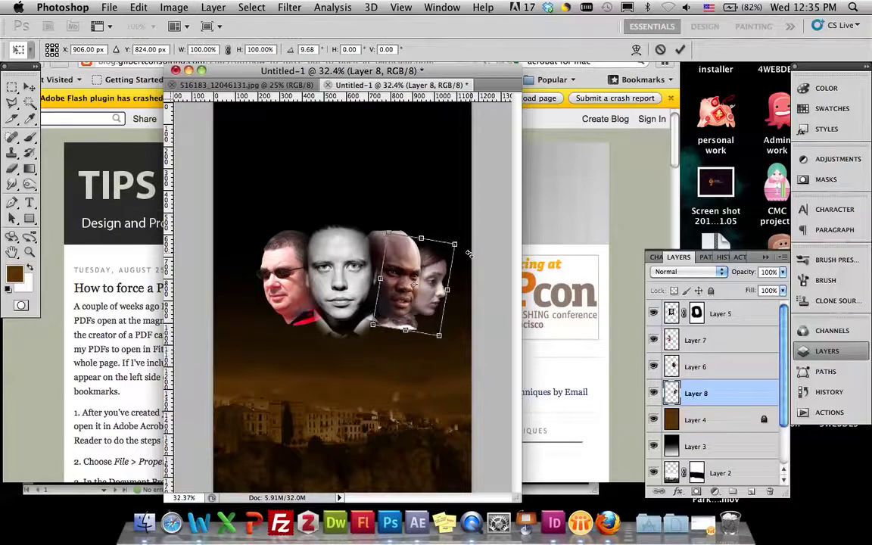
pyautogui.press('Right')
pyautogui.press('Right')
pyautogui.press('Right')
pyautogui.press('Right')
pyautogui.press('Right')
pyautogui.press('Right')
pyautogui.press('Right')
pyautogui.press('Right')
pyautogui.press('Right')
pyautogui.press('Right')
pyautogui.press('Right')
pyautogui.press('Right')
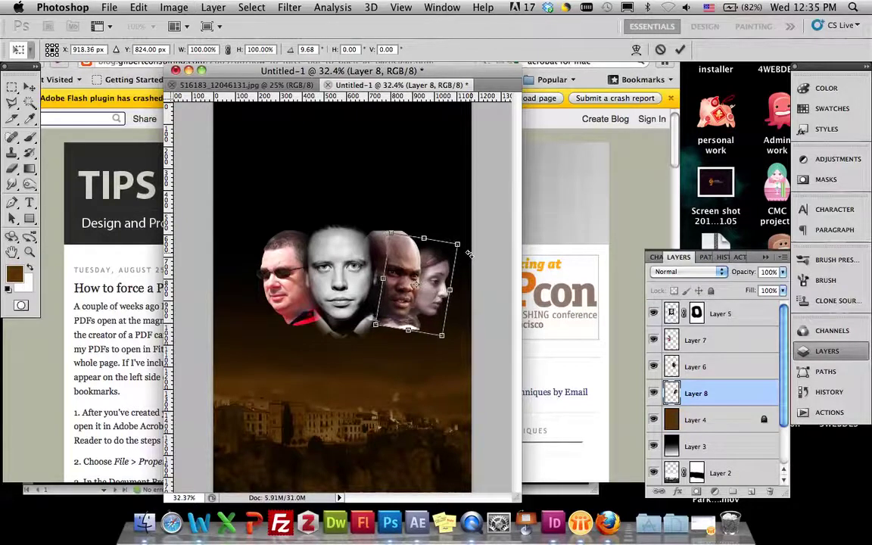
pyautogui.press('Return')
# Step: Open women2_crop.psd from the movie poster 1 folder and copy its cut-out head into the poster document
pyautogui.click(109, 8)
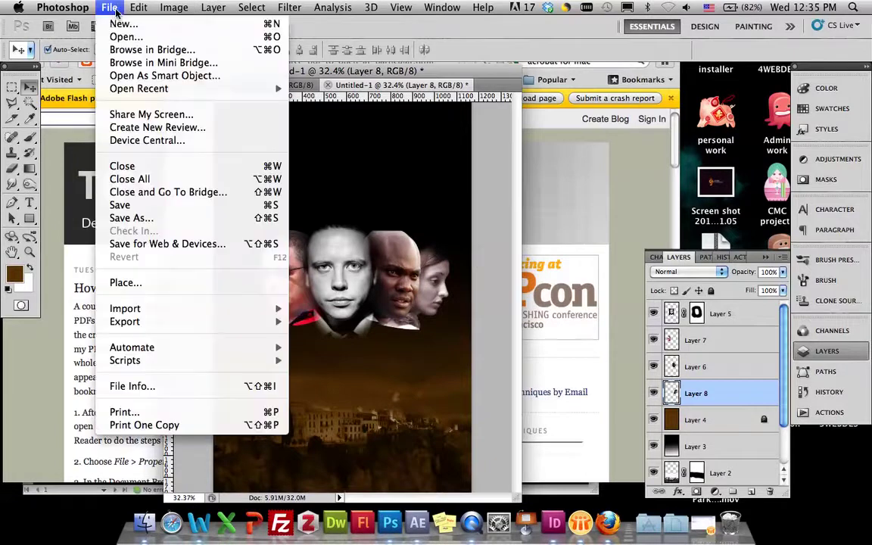
pyautogui.click(120, 36)
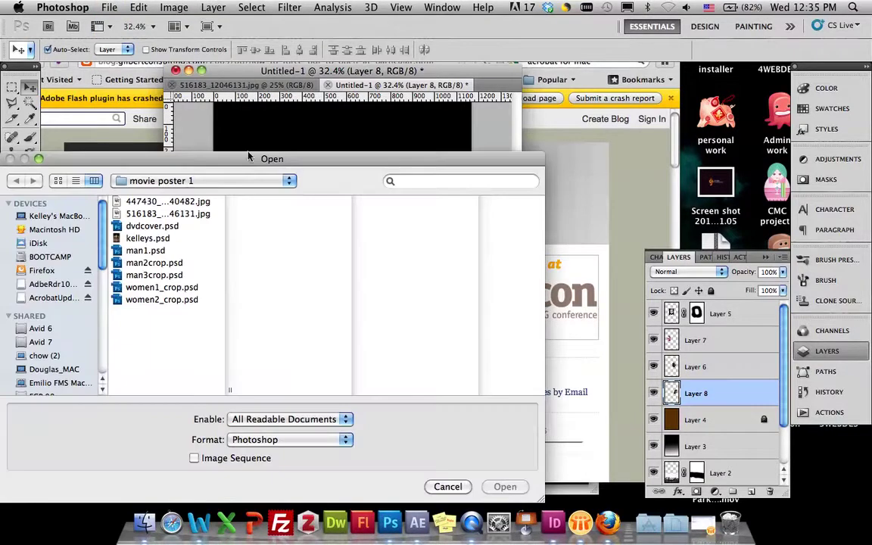
pyautogui.click(162, 300)
pyautogui.click(505, 487)
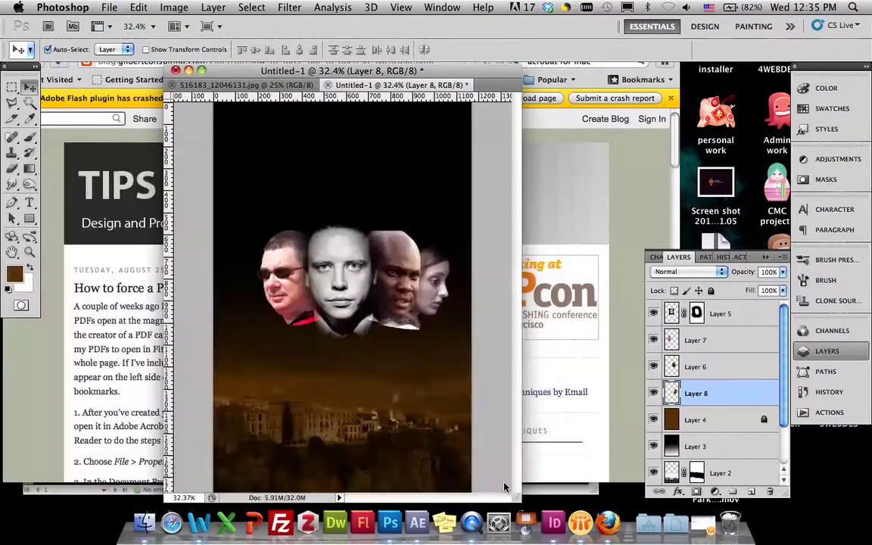
pyautogui.hotkey('ctrl', 'a')
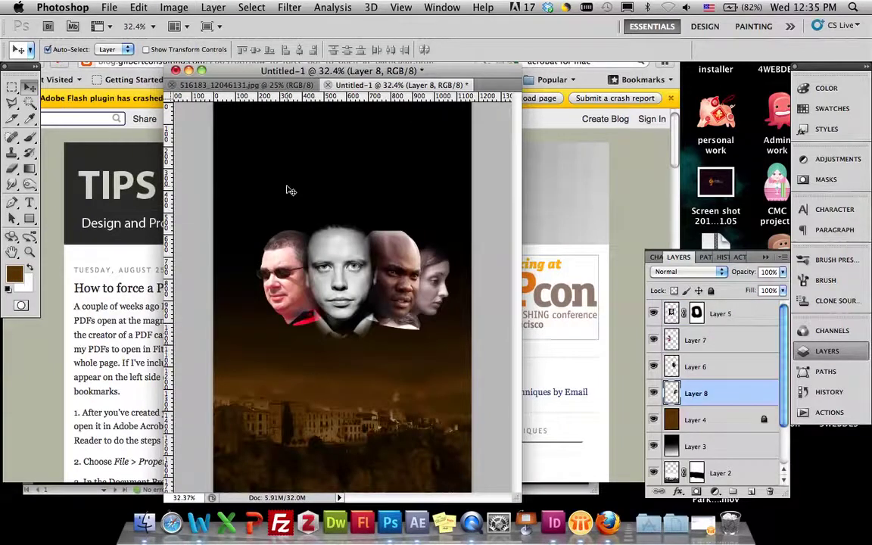
pyautogui.hotkey('ctrl', 'v')
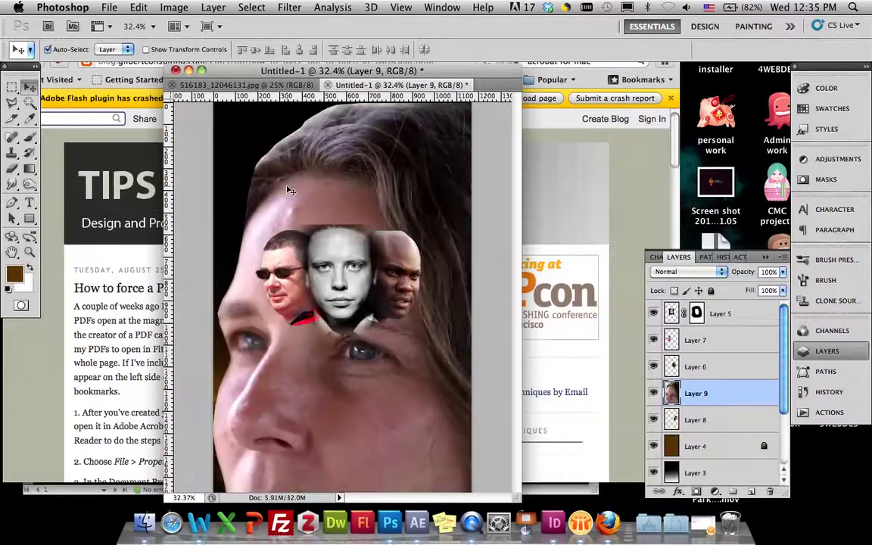
# Step: Scale the pasted woman's head down proportionally to match the portrait row and place it at the row's left end, behind the man in sunglasses
pyautogui.hotkey('ctrl', 't')
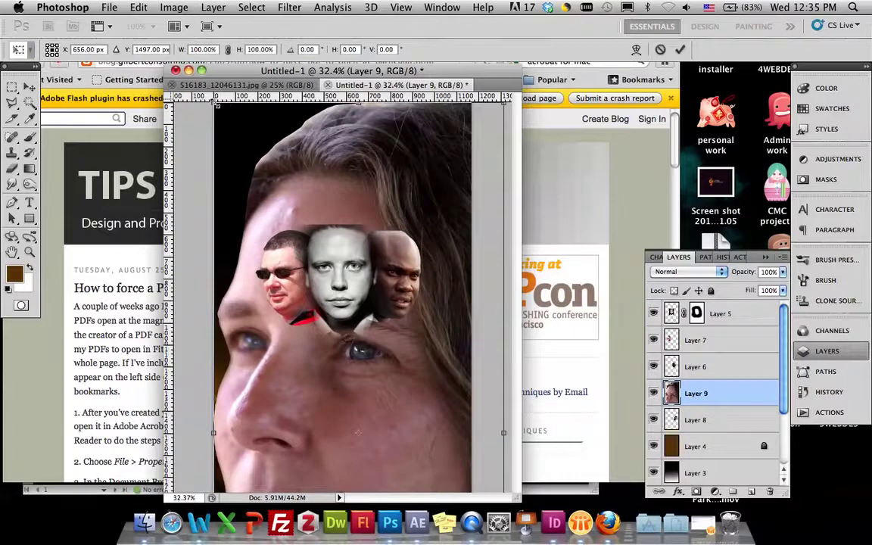
pyautogui.moveTo(214, 97); pyautogui.dragTo(318, 183)
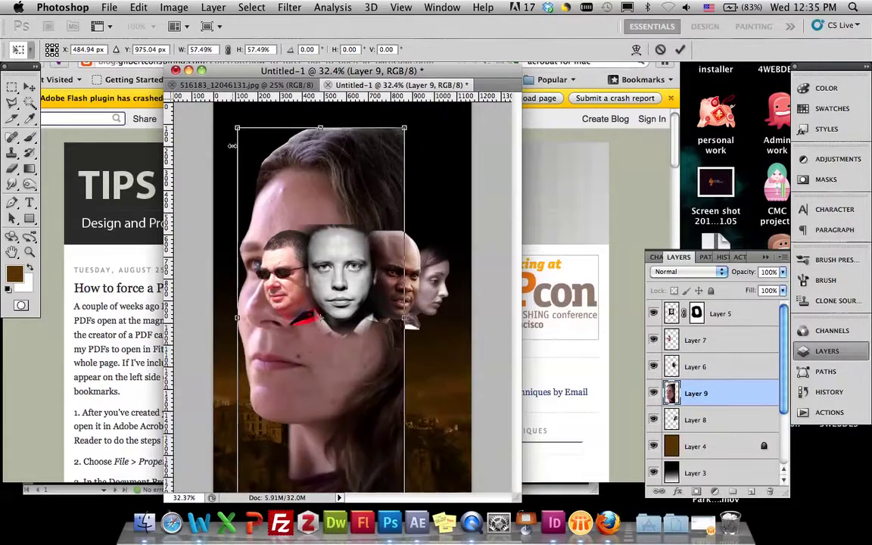
pyautogui.moveTo(239, 127); pyautogui.dragTo(257, 282)
pyautogui.press('Return')
# Step: Rotate the leftmost woman's head counterclockwise about 15.1° and nudge it slightly toward the man in sunglasses
pyautogui.hotkey('ctrl', 't')
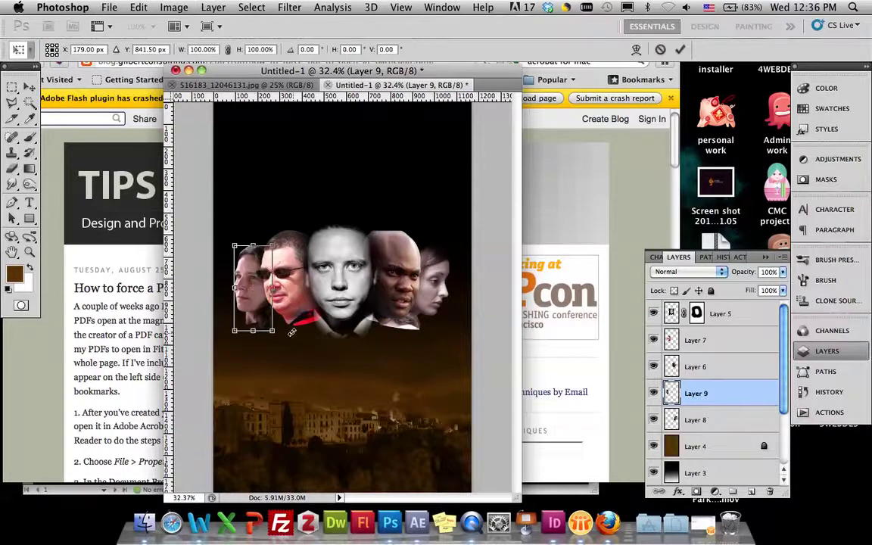
pyautogui.moveTo(291, 331); pyautogui.dragTo(302, 323)
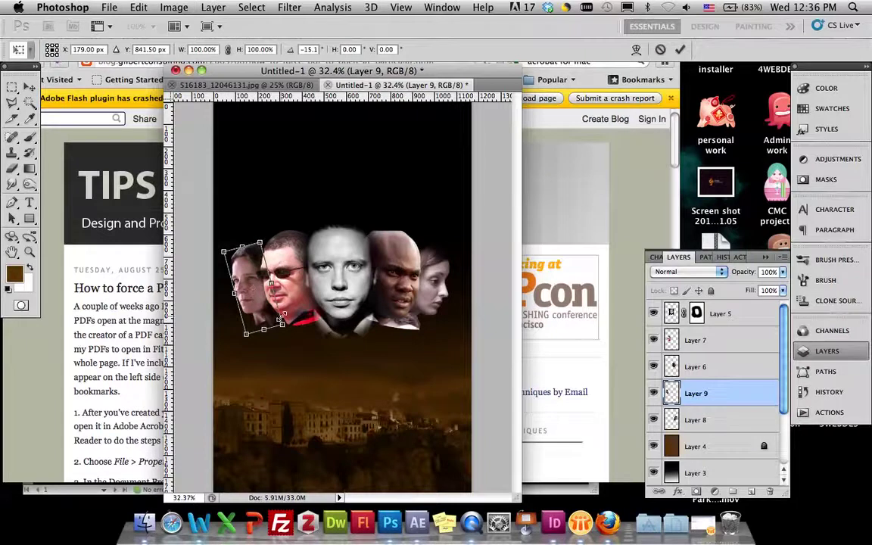
pyautogui.moveTo(247, 284); pyautogui.dragTo(252, 286)
pyautogui.press('Return')
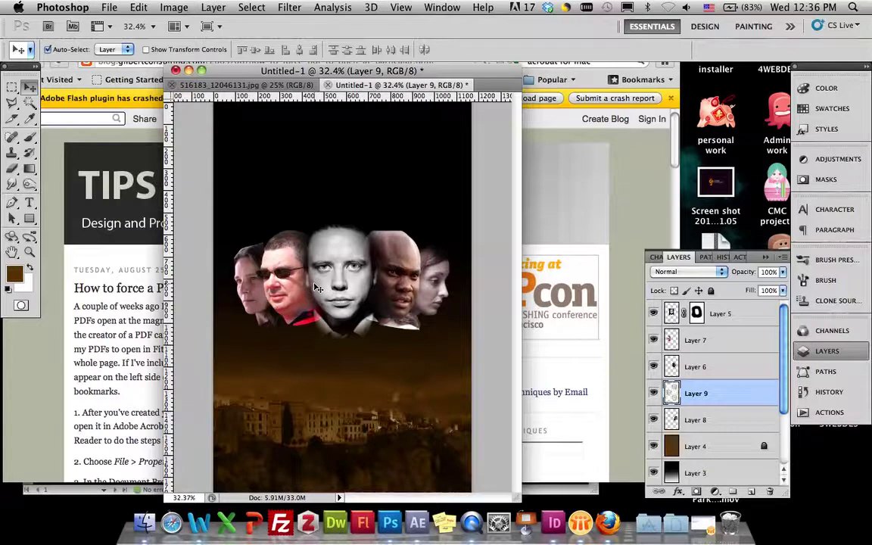
# Step: Nudge the central man's portrait slightly to the right, and select Layer 8, which holds the rightmost woman's profile
pyautogui.moveTo(378, 284); pyautogui.dragTo(372, 285)
pyautogui.click(407, 281)
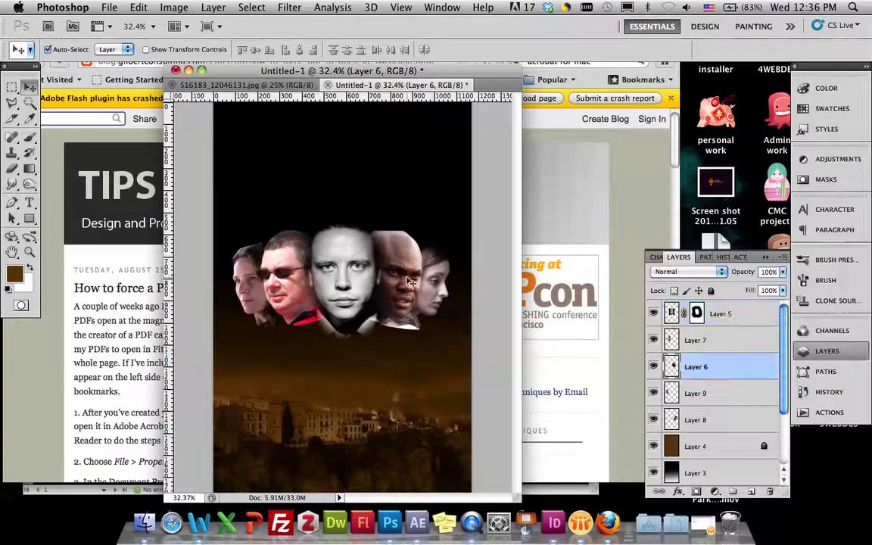
pyautogui.click(442, 295)
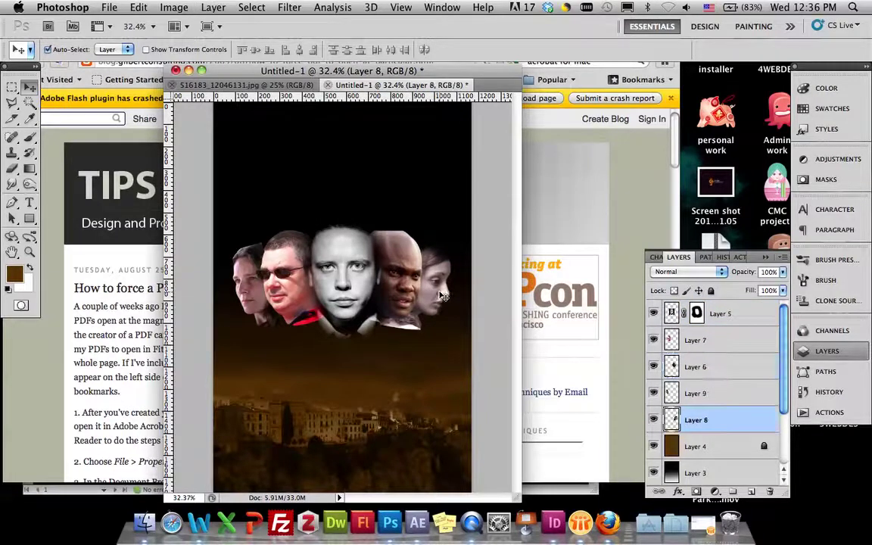
pyautogui.click(243, 285)
pyautogui.click(279, 286)
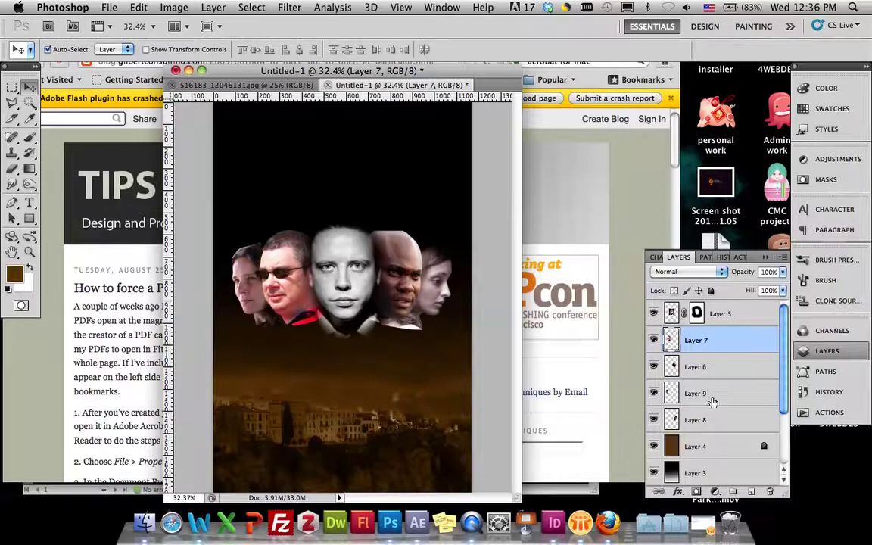
pyautogui.click(716, 426)
pyautogui.click(677, 494)
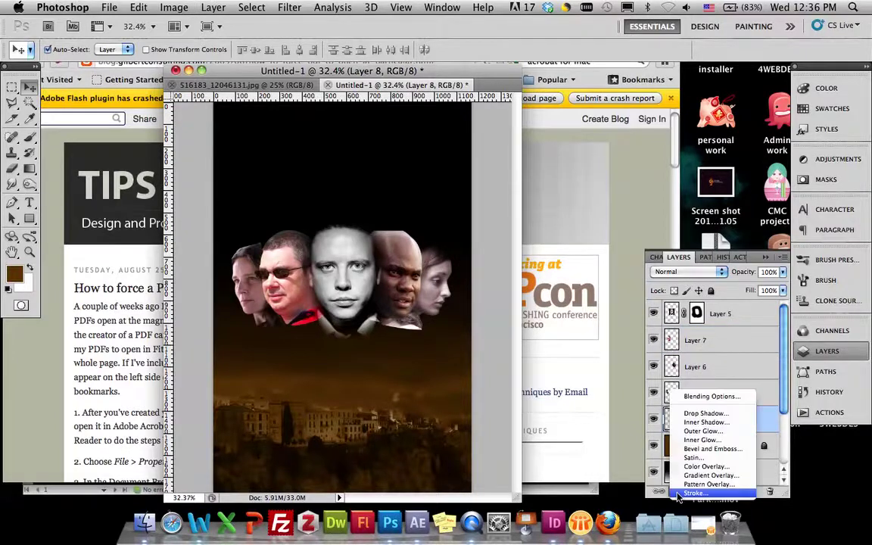
pyautogui.click(578, 395)
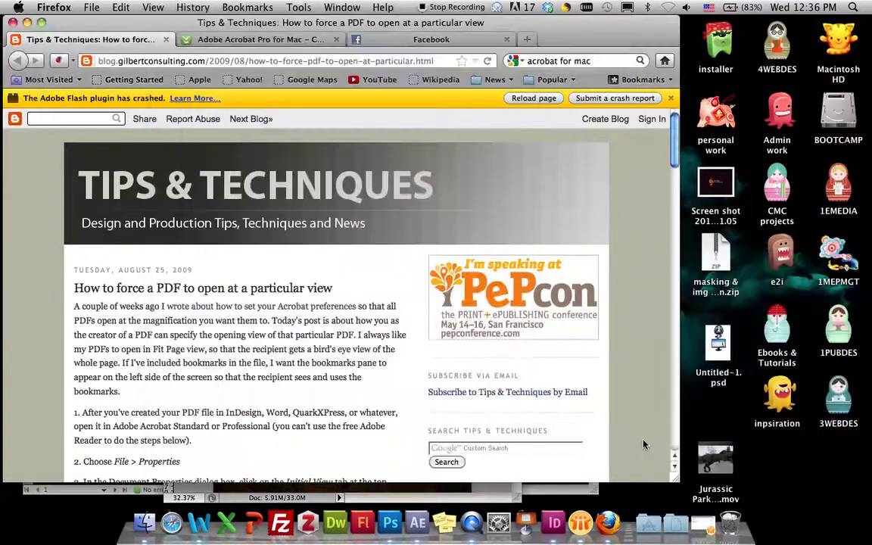
pyautogui.click(393, 523)
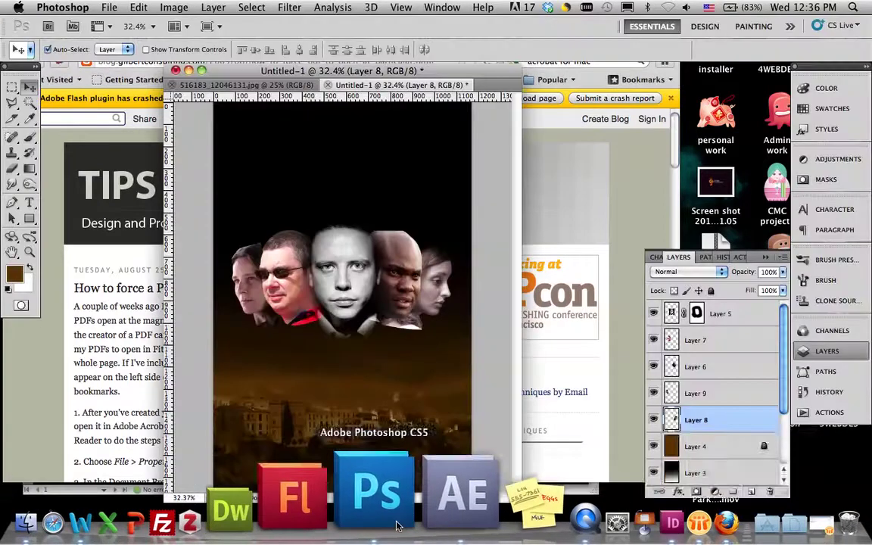
# Step: Add a layer mask to Layer 8 and paint black on it with a 100 px soft brush to fade the rightmost woman's neck
pyautogui.click(698, 492)
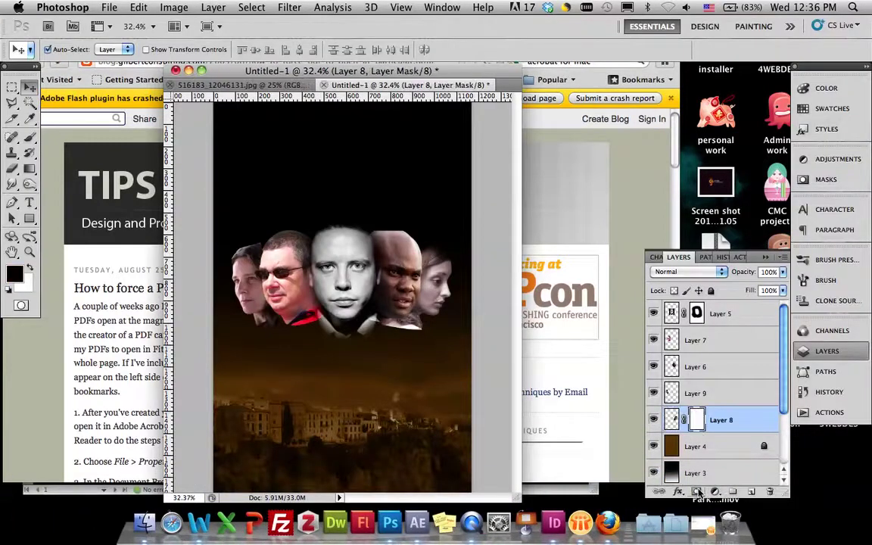
pyautogui.click(28, 137)
pyautogui.press('[')
pyautogui.press('[')
pyautogui.press('[')
pyautogui.press('[')
pyautogui.press('[')
pyautogui.press('[')
pyautogui.press('[')
pyautogui.press('[')
pyautogui.press('[')
pyautogui.press('[')
pyautogui.press('[')
pyautogui.press('[')
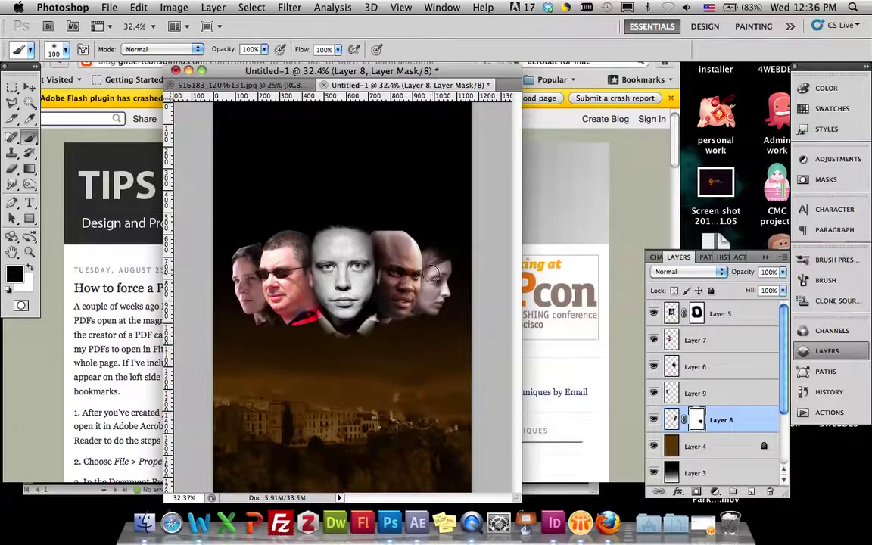
# Step: Add a layer mask to Layer 6 and fade the top of the bald man's head with black, enlarging the brush to 175 px
pyautogui.click(718, 364)
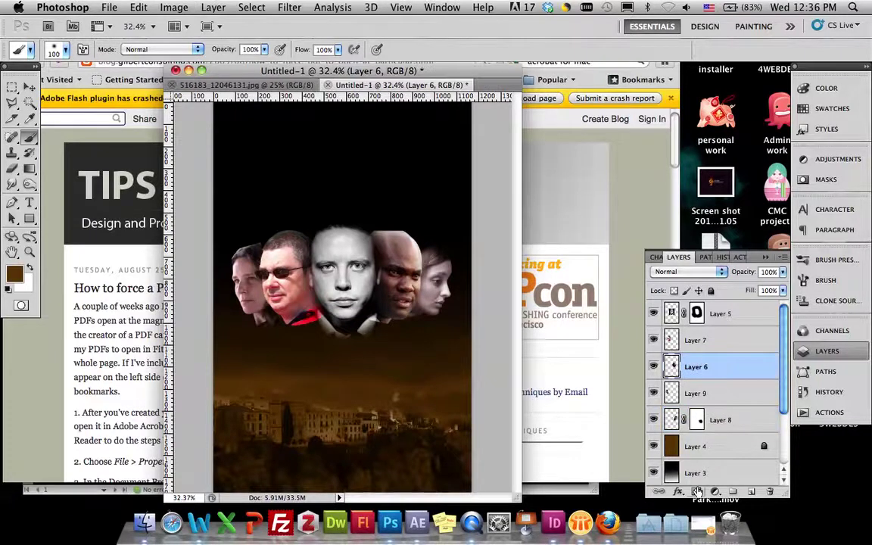
pyautogui.click(697, 491)
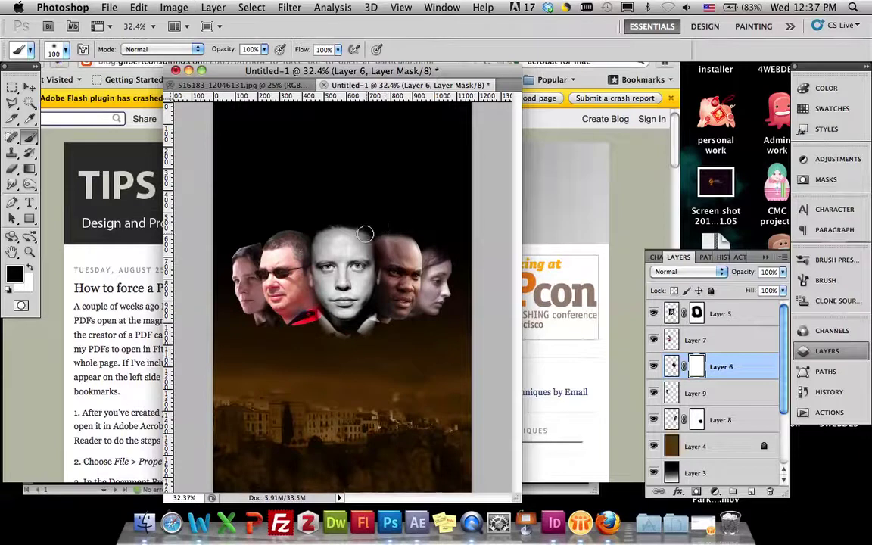
pyautogui.press(']')
pyautogui.press(']')
pyautogui.press(']')
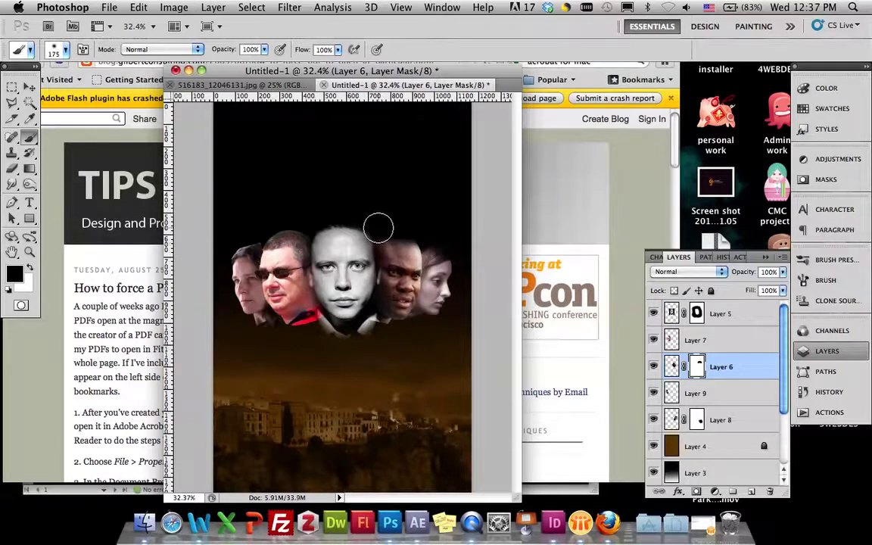
# Step: Restore part of the bald man's forehead with white on the Layer 6 mask and fade the area below his chin with black
pyautogui.click(31, 268)
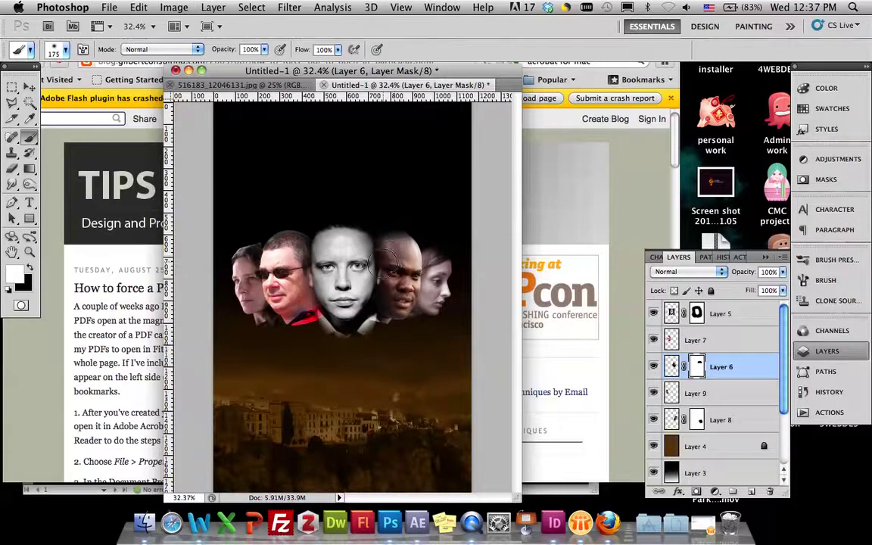
pyautogui.click(31, 268)
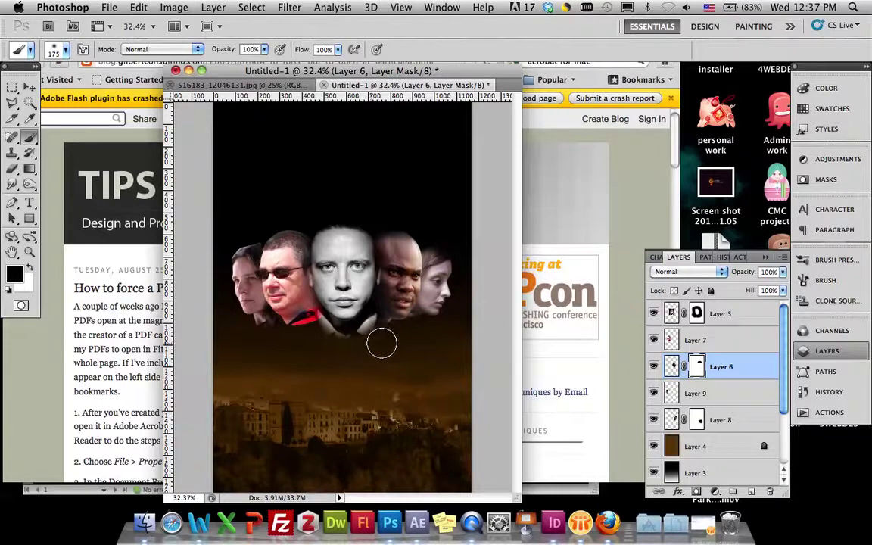
pyautogui.moveTo(382, 341)
pyautogui.mouseDown()
pyautogui.moveTo(393, 338)
pyautogui.moveTo(407, 355)
pyautogui.mouseUp()
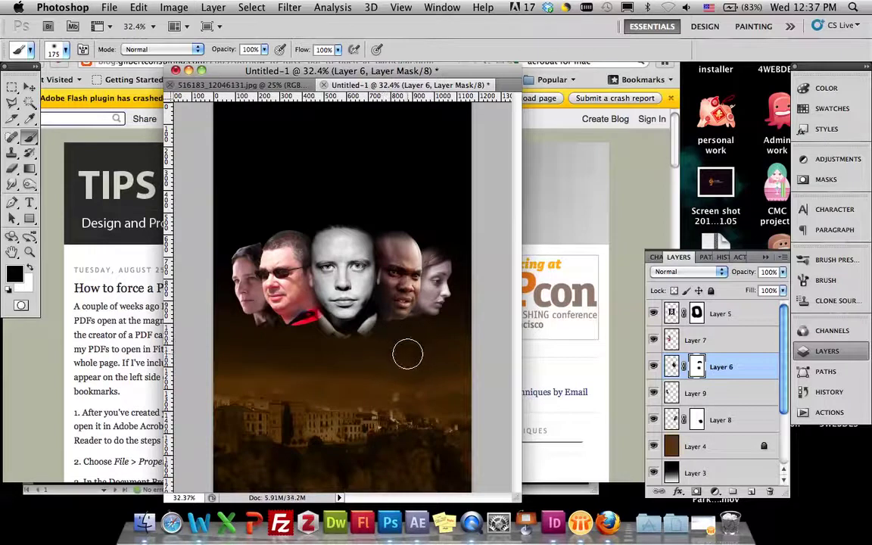
# Step: Add a layer mask to Layer 9 and paint black on it to fade the leftmost woman's neck and outer hair edge
pyautogui.click(704, 393)
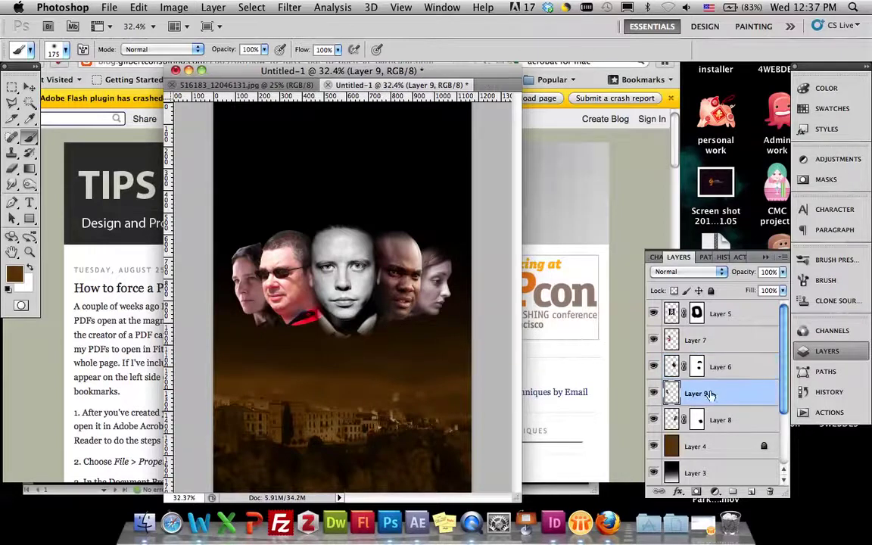
pyautogui.click(696, 492)
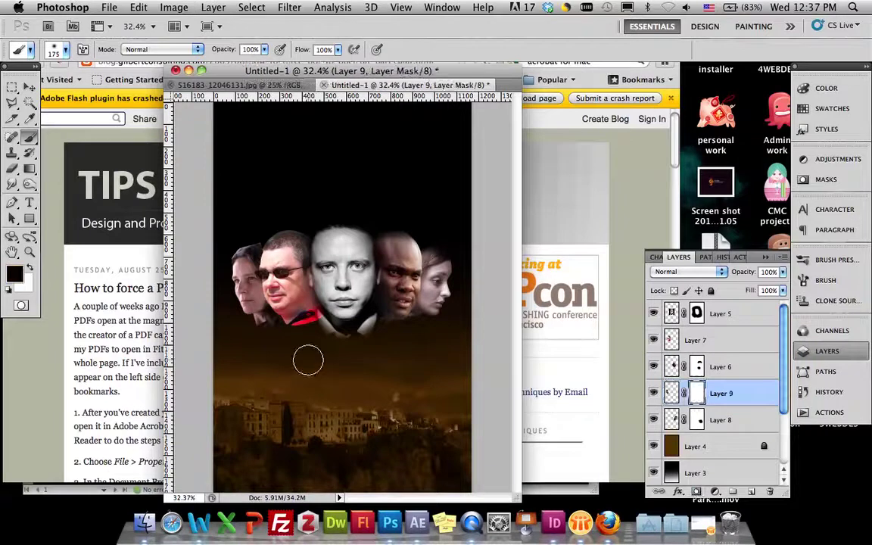
pyautogui.moveTo(246, 336)
pyautogui.mouseDown()
pyautogui.moveTo(255, 341)
pyautogui.moveTo(249, 318)
pyautogui.mouseUp()
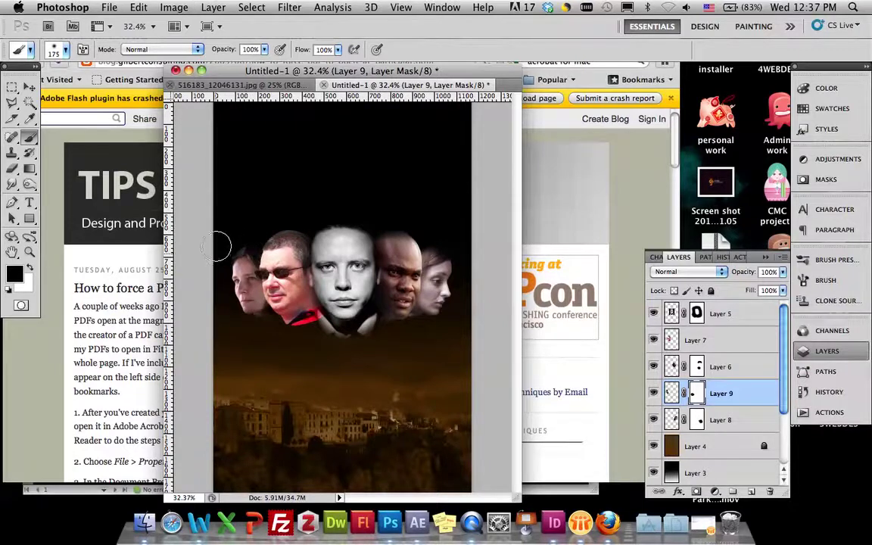
# Step: Add a layer mask to Layer 7 and paint black on it to fade the sunglasses man's red collar and neck
pyautogui.click(727, 344)
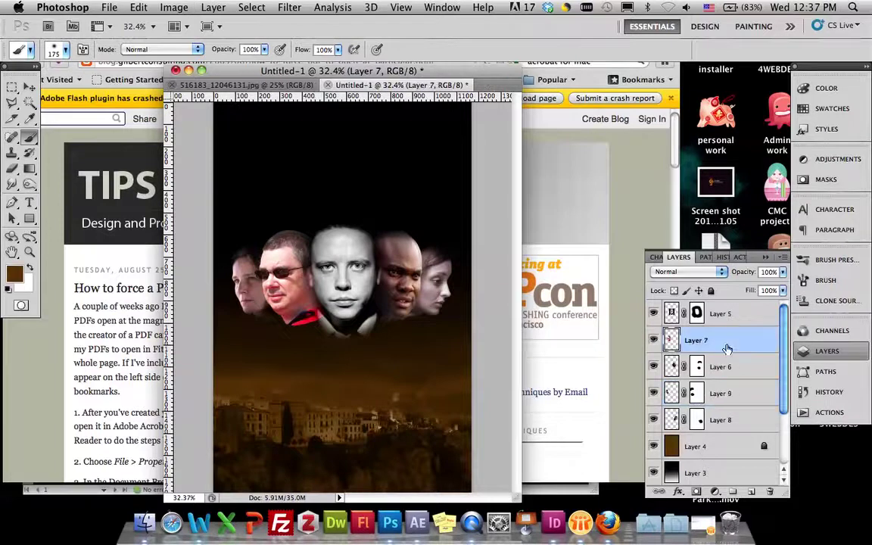
pyautogui.click(696, 492)
pyautogui.moveTo(278, 340)
pyautogui.mouseDown()
pyautogui.moveTo(323, 335)
pyautogui.moveTo(315, 343)
pyautogui.moveTo(322, 334)
pyautogui.mouseUp()
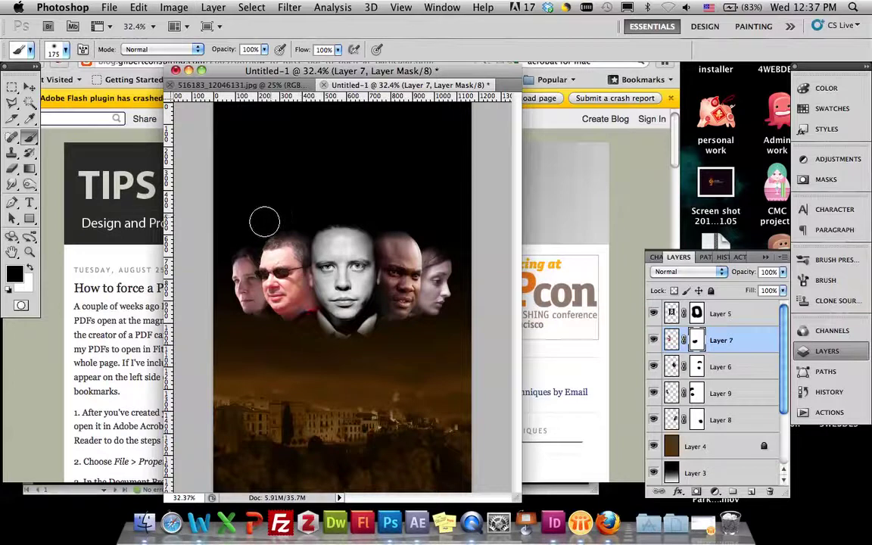
# Step: Undo the small-brush fade above the sunglasses man's hair and fade the top of his head with a 400 px black brush instead
pyautogui.moveTo(257, 231)
pyautogui.mouseDown()
pyautogui.moveTo(249, 238)
pyautogui.moveTo(251, 226)
pyautogui.mouseUp()
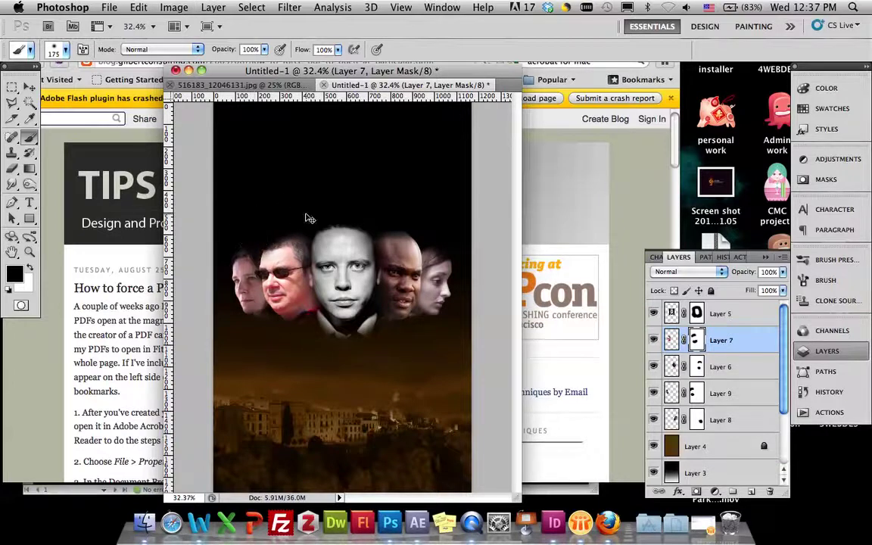
pyautogui.hotkey('ctrl', 'z')
pyautogui.press(']')
pyautogui.press(']')
pyautogui.press(']')
pyautogui.press(']')
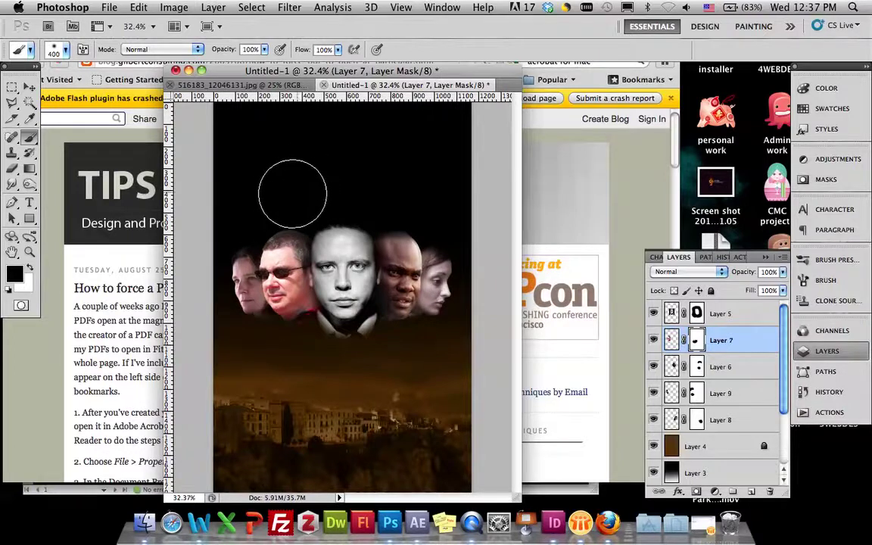
pyautogui.moveTo(252, 204)
pyautogui.mouseDown()
pyautogui.moveTo(345, 166)
pyautogui.moveTo(369, 171)
pyautogui.mouseUp()
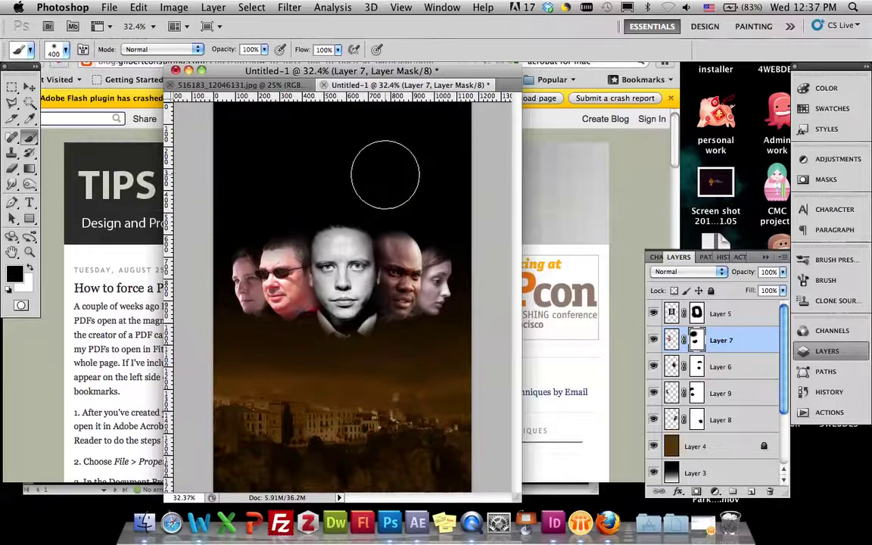